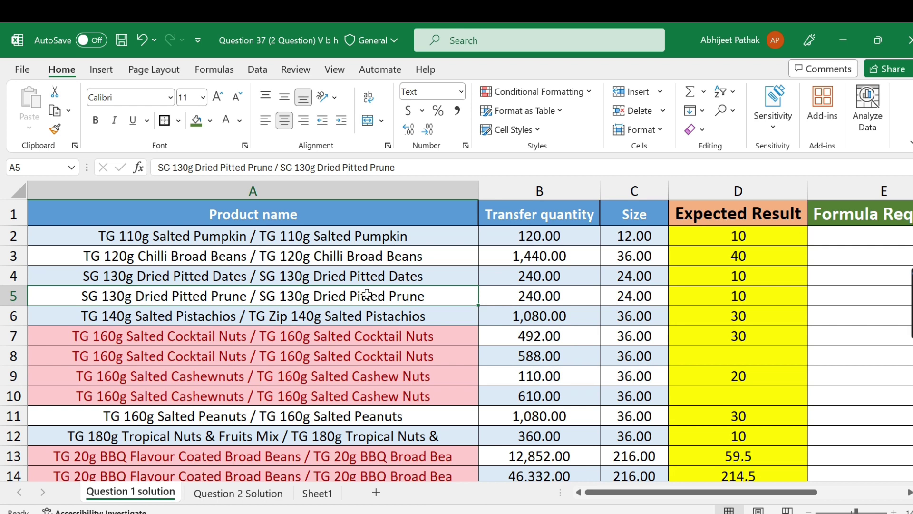
- Select the product names down column A to inspect them
{"action": "left_click", "coordinate": [305, 245]}
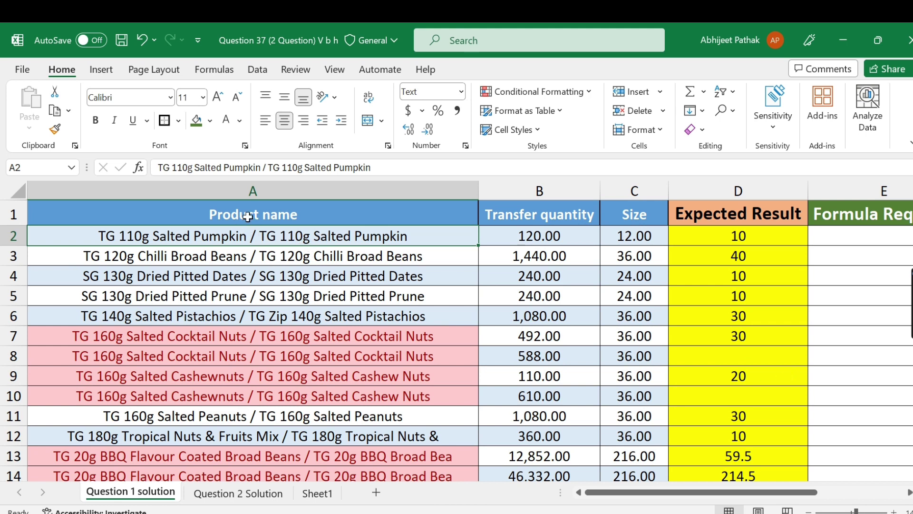
{"action": "mouse_move", "coordinate": [267, 238]}
{"action": "left_mouse_down"}
{"action": "mouse_move", "coordinate": [279, 511]}
{"action": "mouse_move", "coordinate": [303, 449]}
{"action": "left_mouse_up"}
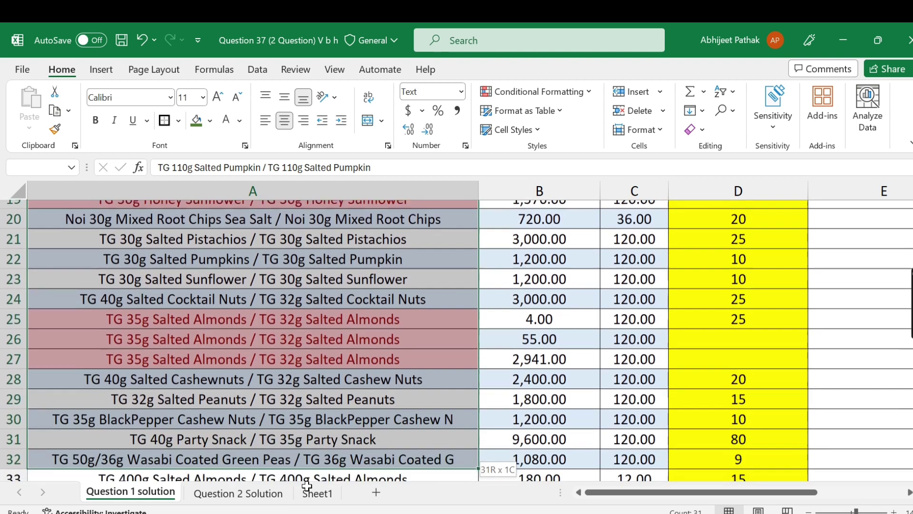
{"action": "mouse_move", "coordinate": [303, 449]}
{"action": "left_mouse_down"}
{"action": "mouse_move", "coordinate": [306, 473]}
{"action": "mouse_move", "coordinate": [311, 409]}
{"action": "left_mouse_up"}
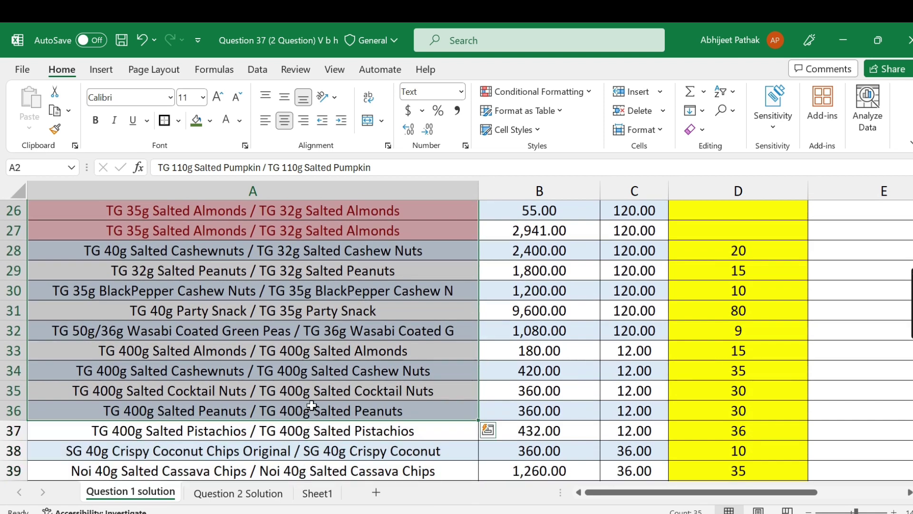
{"action": "scroll", "coordinate": [319, 394], "scroll_direction": "up", "scroll_amount": 6}
{"action": "scroll", "coordinate": [318, 393], "scroll_direction": "up", "scroll_amount": 3}
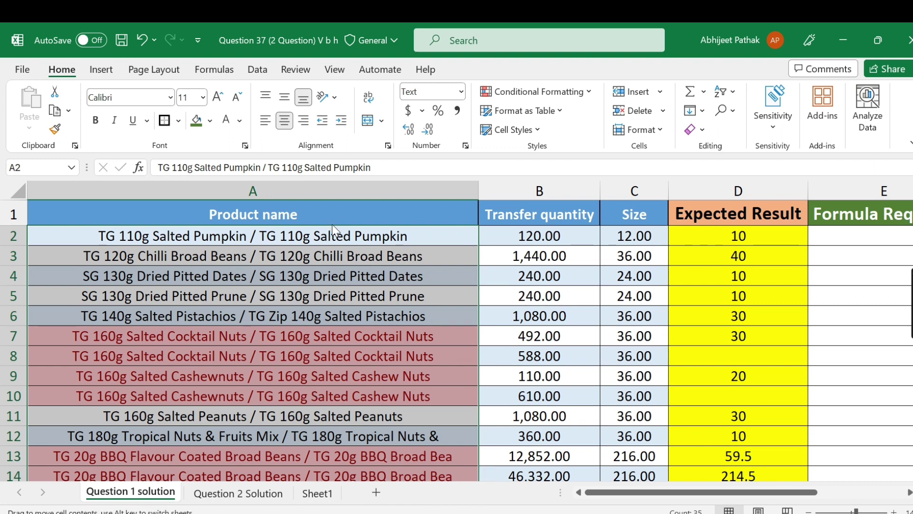
{"action": "left_click_drag", "start_coordinate": [307, 214], "coordinate": [299, 417]}
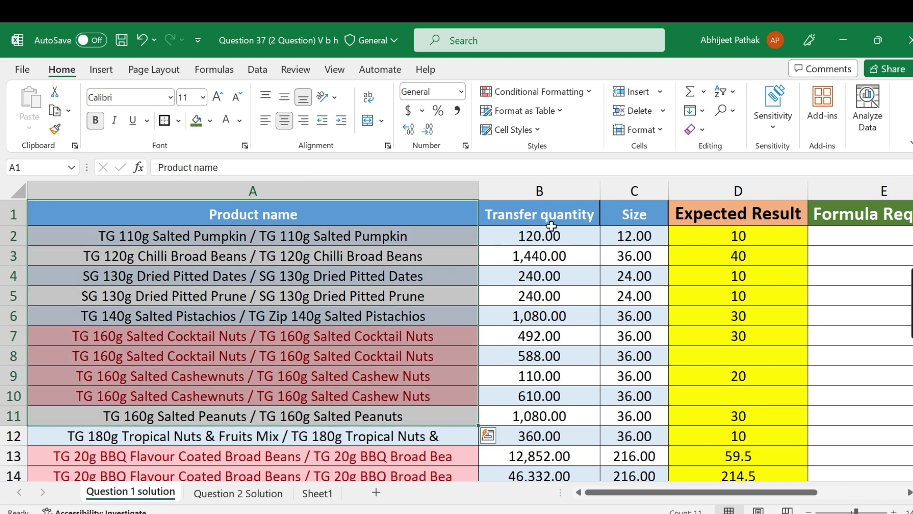
- Inspect transfer quantity 120 in B2, the Expected Result formula in D2, and size in C3
{"action": "left_click", "coordinate": [566, 236]}
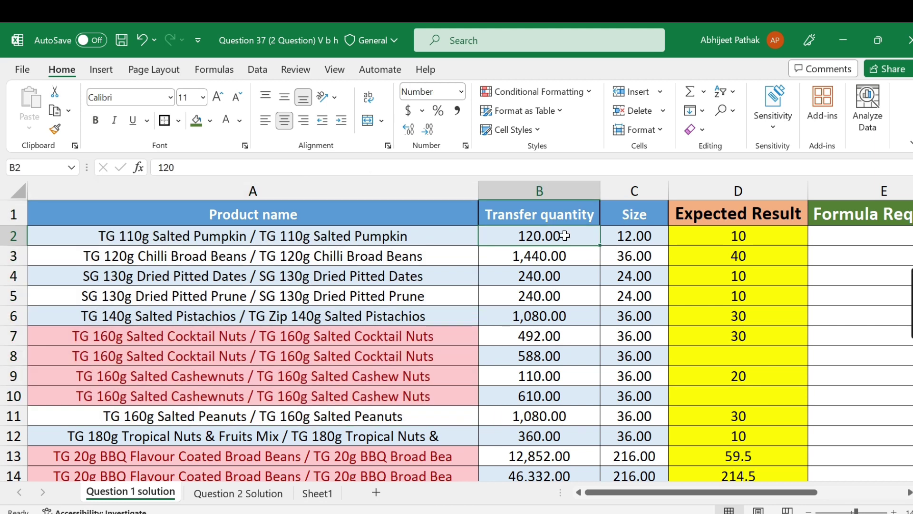
{"action": "left_click", "coordinate": [751, 238]}
{"action": "left_click", "coordinate": [630, 257]}
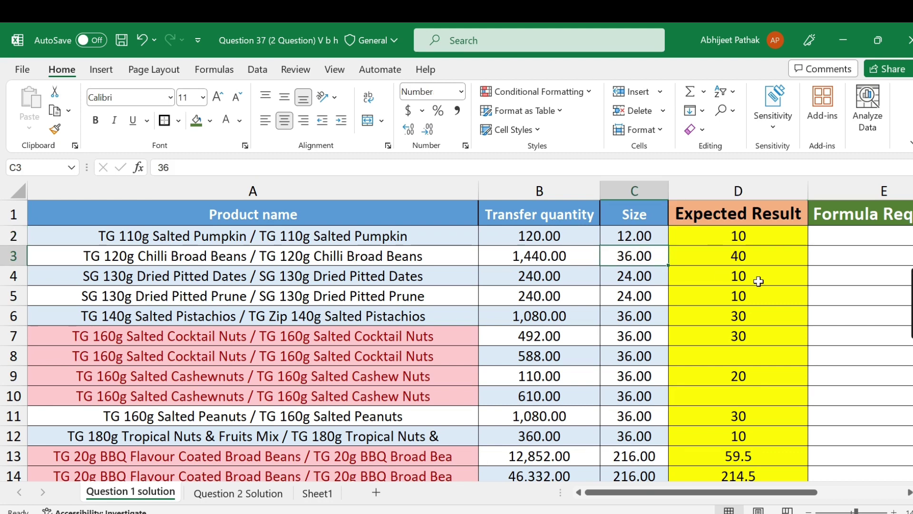
{"action": "key", "text": "Right"}
{"action": "key", "text": "Right"}
{"action": "key", "text": "Right"}
{"action": "key", "text": "Left"}
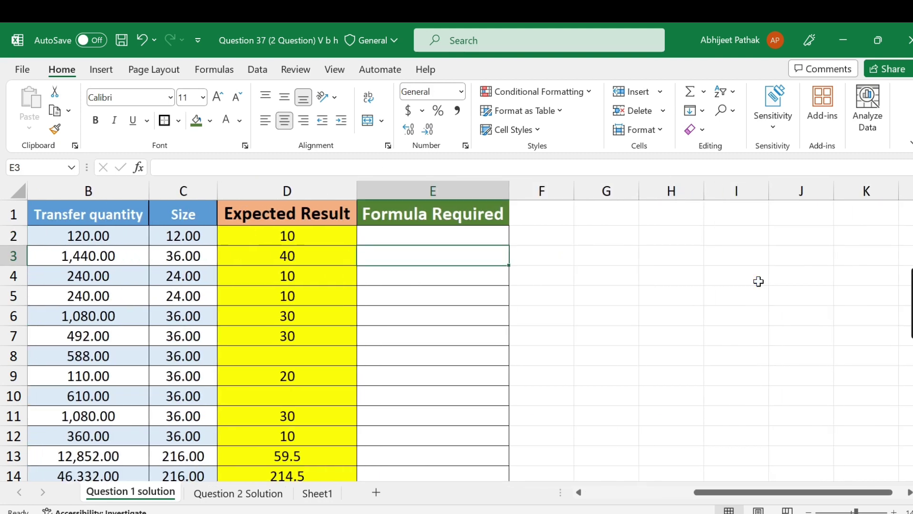
{"action": "key", "text": "Up"}
{"action": "key", "text": "Left"}
{"action": "key", "text": "Left"}
{"action": "key", "text": "Left"}
{"action": "key", "text": "Right"}
{"action": "key", "text": "Right"}
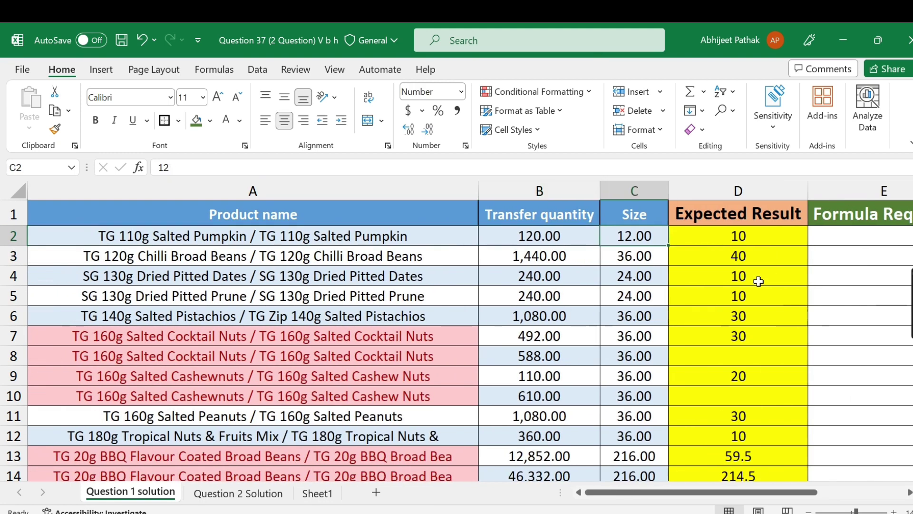
{"action": "key", "text": "Right"}
{"action": "key", "text": "Right"}
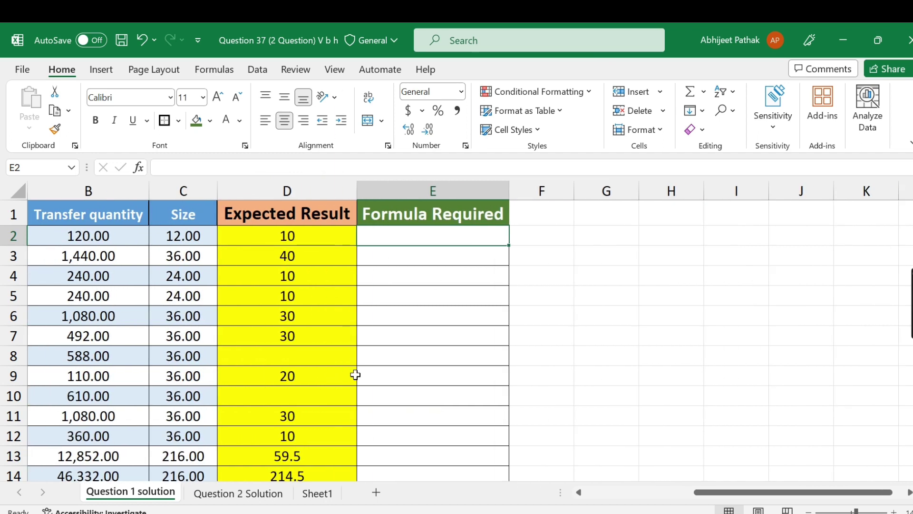
- Point out Formula Required cells E8, E9, E11 and the blank expected result in D10
{"action": "left_click_drag", "start_coordinate": [390, 357], "coordinate": [361, 376]}
{"action": "left_click", "coordinate": [340, 401]}
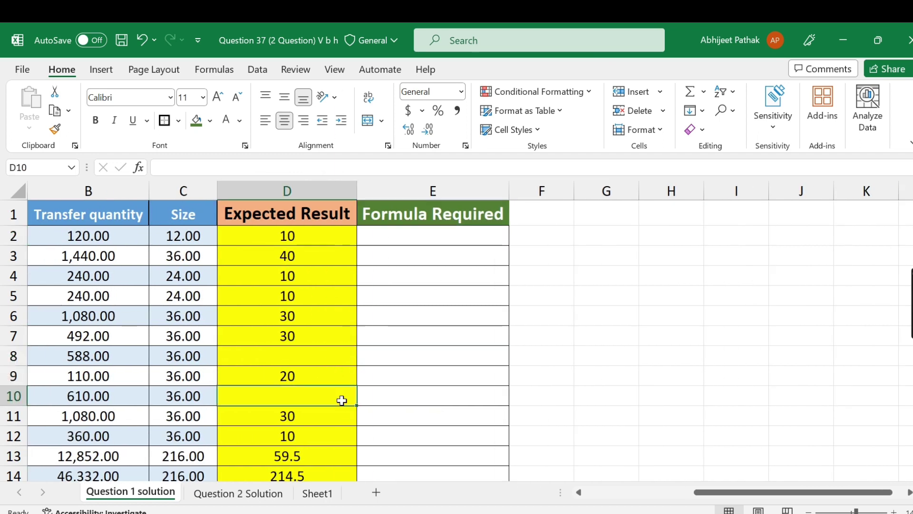
{"action": "left_click", "coordinate": [411, 416]}
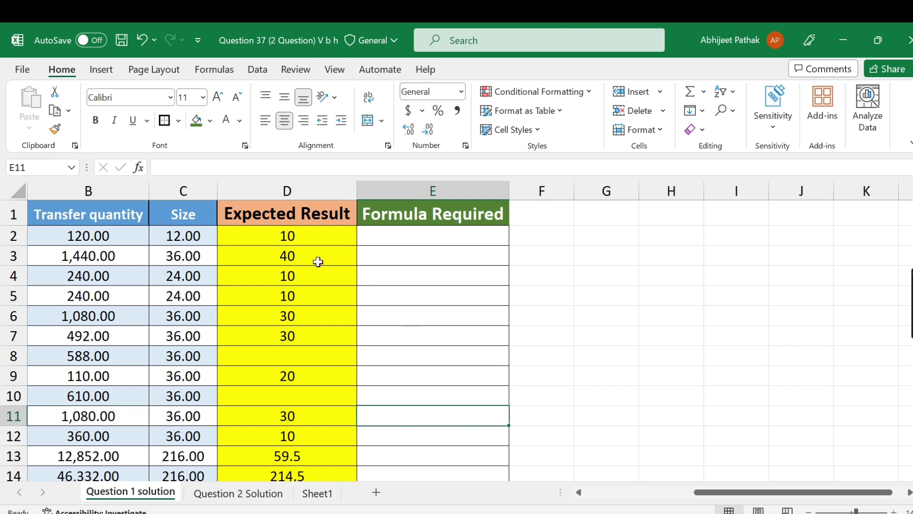
{"action": "scroll", "coordinate": [309, 415], "scroll_direction": "down", "scroll_amount": 3}
{"action": "scroll", "coordinate": [362, 432], "scroll_direction": "down", "scroll_amount": 3}
{"action": "scroll", "coordinate": [407, 436], "scroll_direction": "up", "scroll_amount": 6}
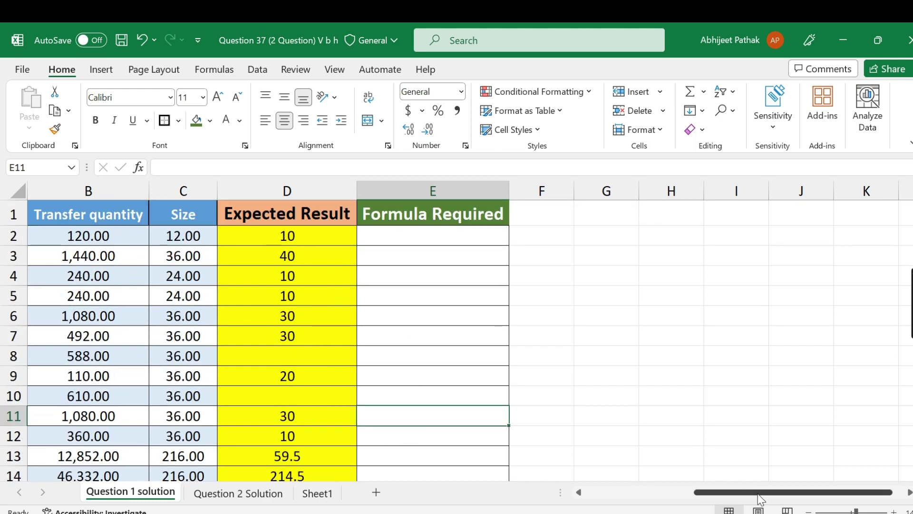
{"action": "left_click_drag", "start_coordinate": [760, 499], "coordinate": [658, 498]}
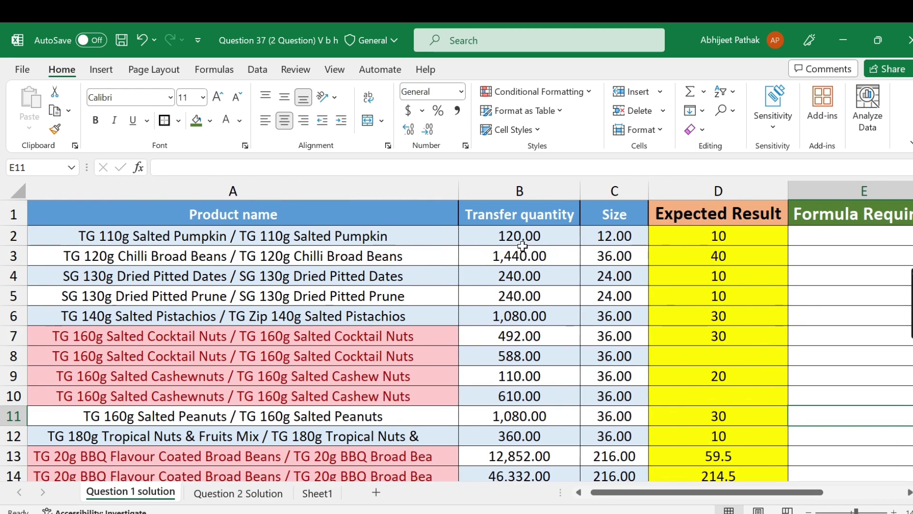
- Recheck row 2's product, transfer quantity 120 and Expected Result division formula
{"action": "left_click", "coordinate": [522, 240]}
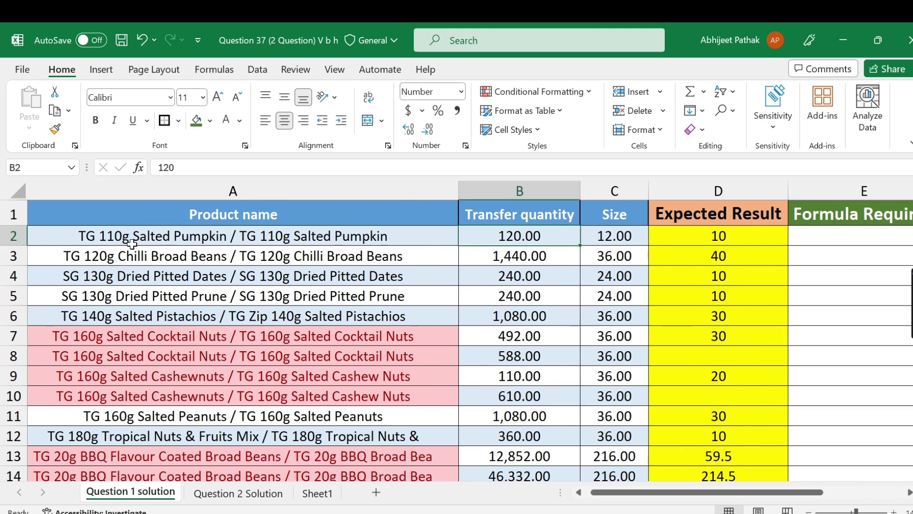
{"action": "left_click", "coordinate": [120, 242]}
{"action": "left_click", "coordinate": [533, 235]}
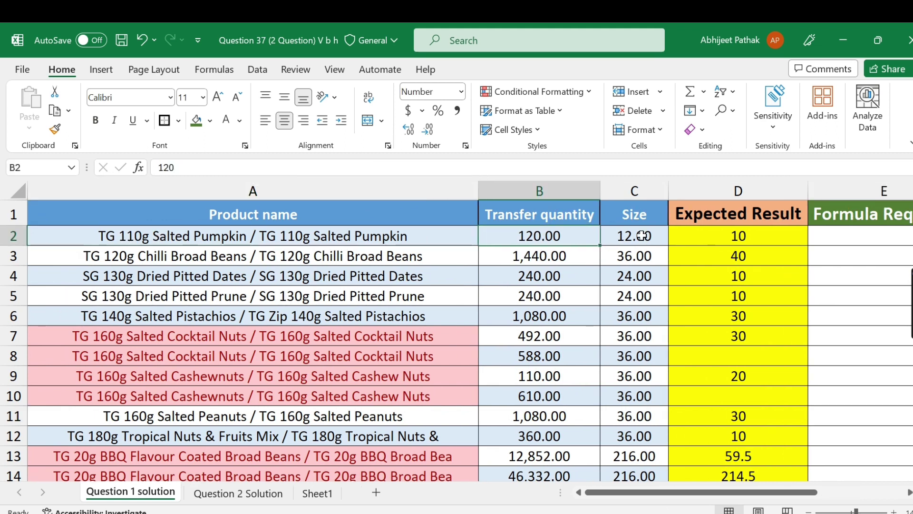
{"action": "left_click", "coordinate": [757, 235]}
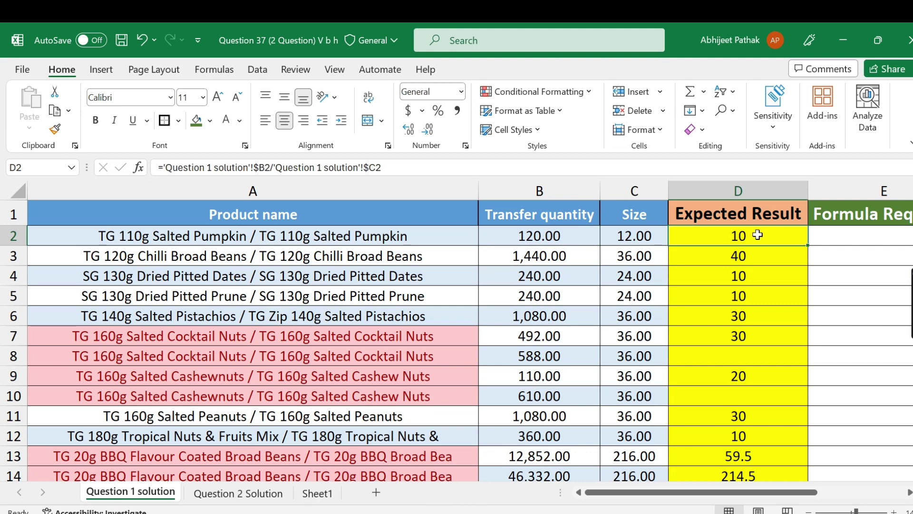
{"action": "left_click", "coordinate": [179, 257]}
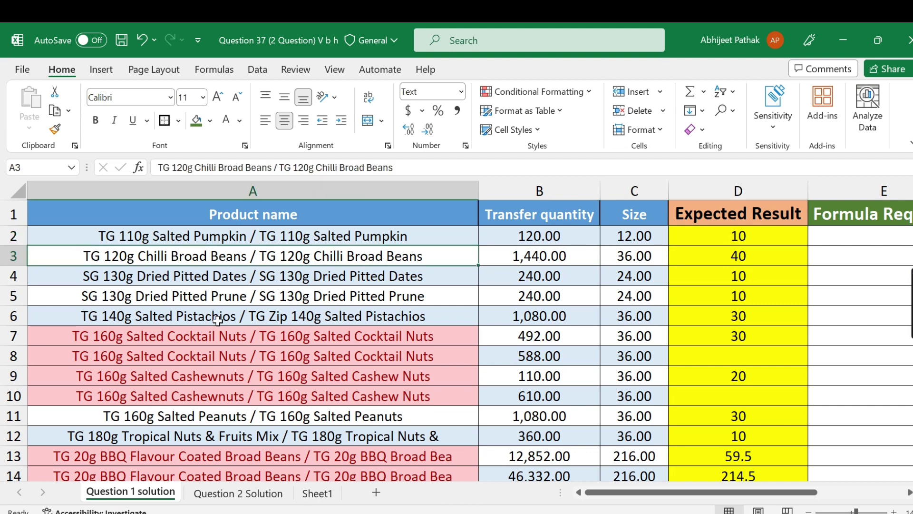
- Examine Cocktail Nuts rows 7–8: quantities 492 and 588, size 36, expected result 30
{"action": "left_click", "coordinate": [266, 337]}
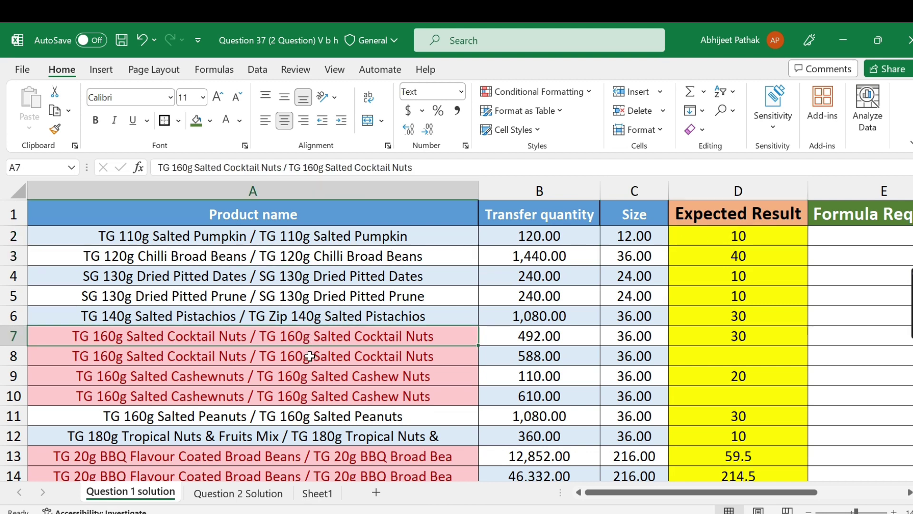
{"action": "left_click_drag", "start_coordinate": [304, 337], "coordinate": [302, 346]}
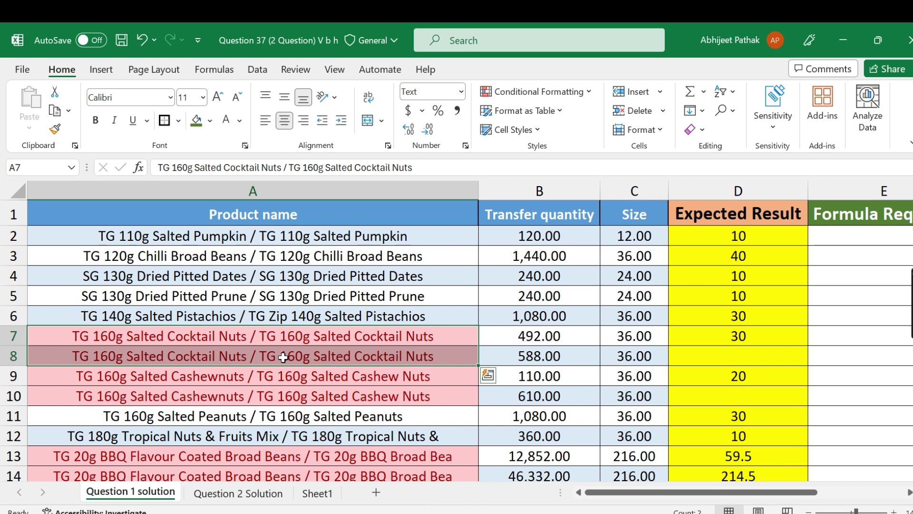
{"action": "left_click", "coordinate": [741, 341]}
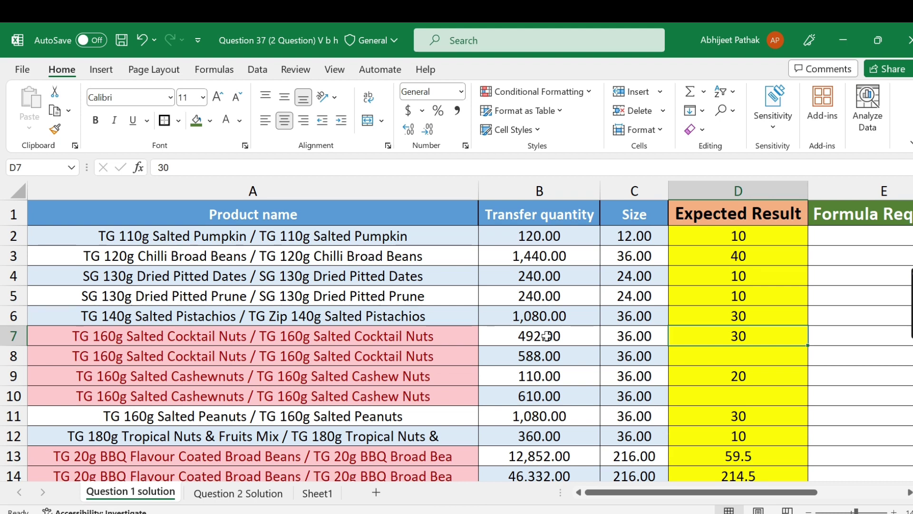
{"action": "left_click", "coordinate": [547, 336]}
{"action": "left_click", "coordinate": [620, 336]}
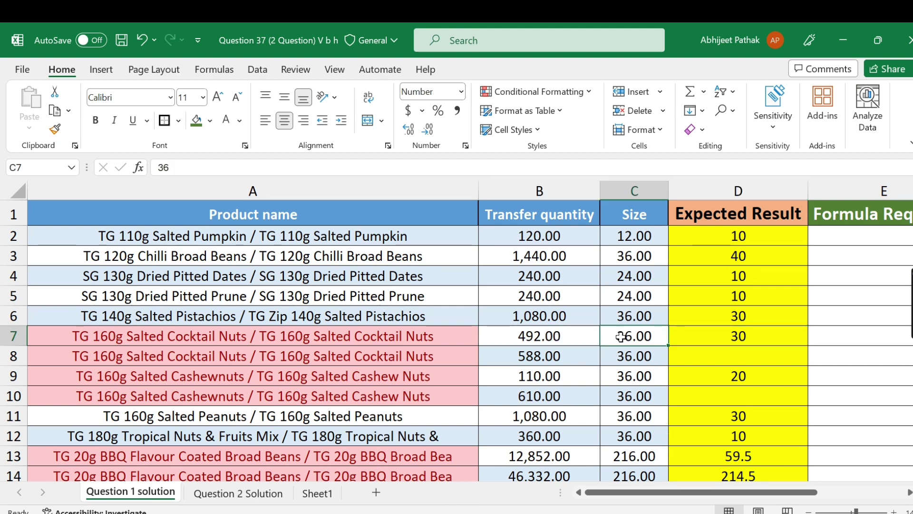
{"action": "left_click", "coordinate": [547, 357]}
{"action": "left_click", "coordinate": [613, 358]}
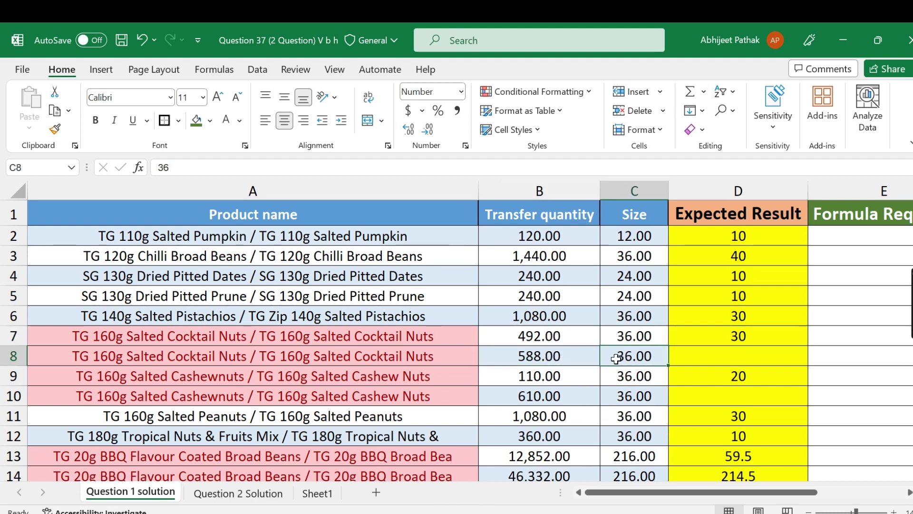
- Enter a trial formula =B7/C7 in E7
{"action": "left_click", "coordinate": [832, 337]}
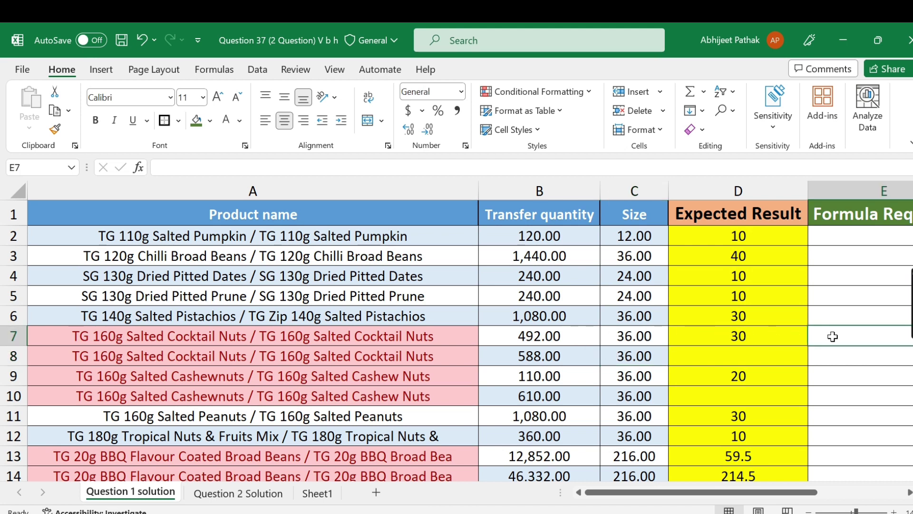
{"action": "type", "text": "="}
{"action": "key", "text": "Left"}
{"action": "key", "text": "Left"}
{"action": "key", "text": "Left"}
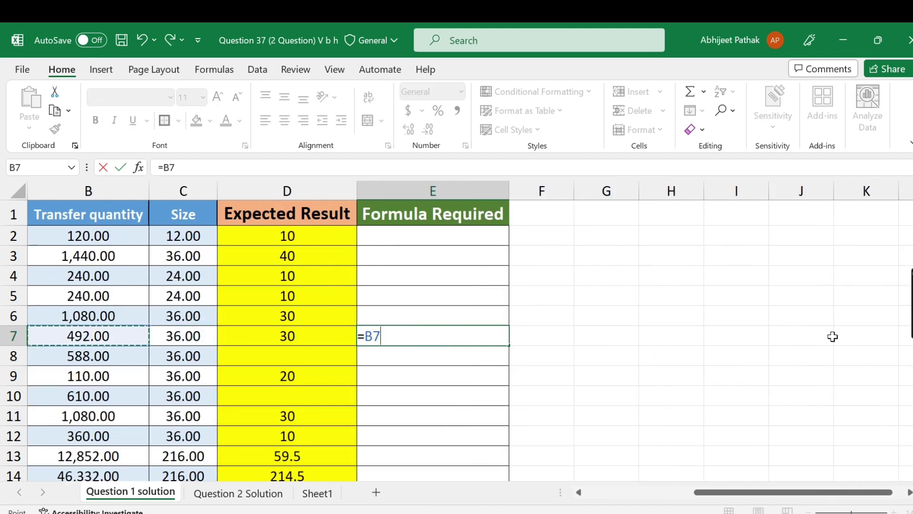
{"action": "type", "text": "/"}
- Enter =B8/C8 in E8 and review both quantity-over-size ratios
{"action": "key", "text": "Left"}
{"action": "key", "text": "Left"}
{"action": "key", "text": "Return"}
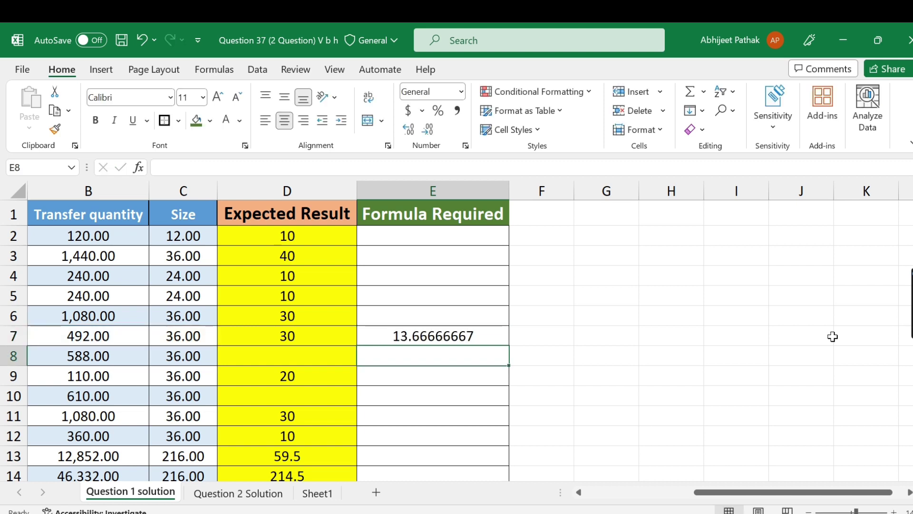
{"action": "type", "text": "="}
{"action": "key", "text": "Left"}
{"action": "key", "text": "Left"}
{"action": "key", "text": "Left"}
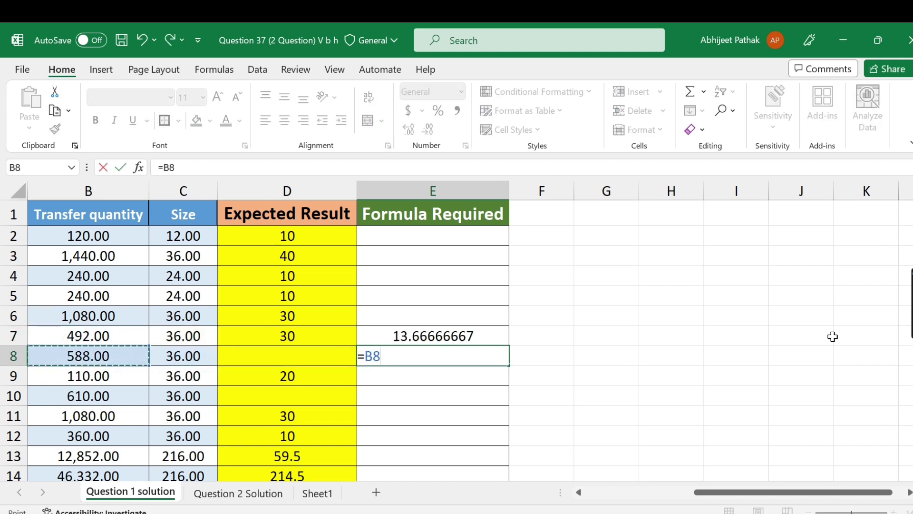
{"action": "key", "text": "Left"}
{"action": "key", "text": "Right"}
{"action": "type", "text": "/"}
{"action": "key", "text": "Left"}
{"action": "key", "text": "Left"}
{"action": "key", "text": "Return"}
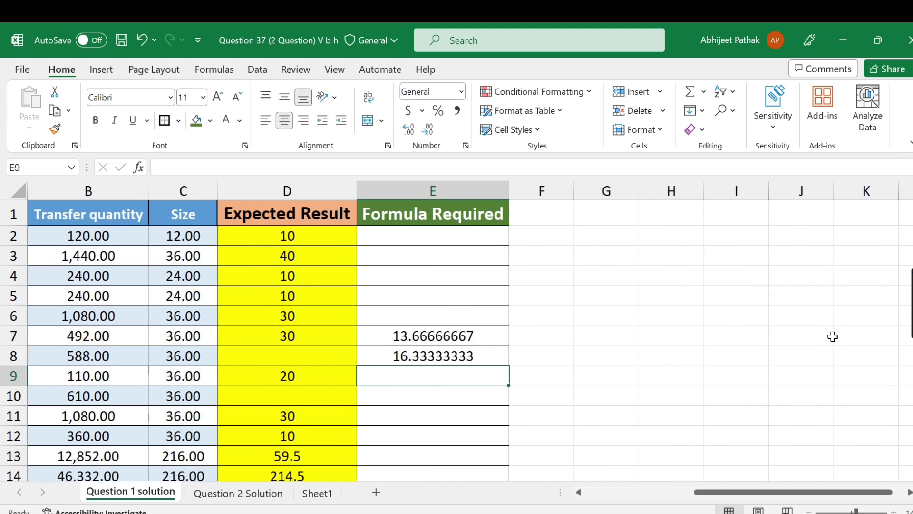
{"action": "key", "text": "Up"}
{"action": "key", "text": "Up"}
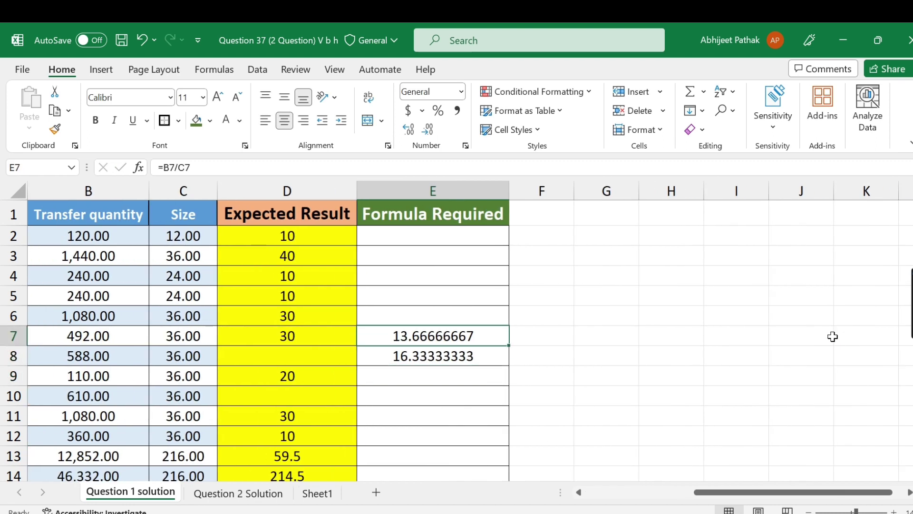
{"action": "key", "text": "Down"}
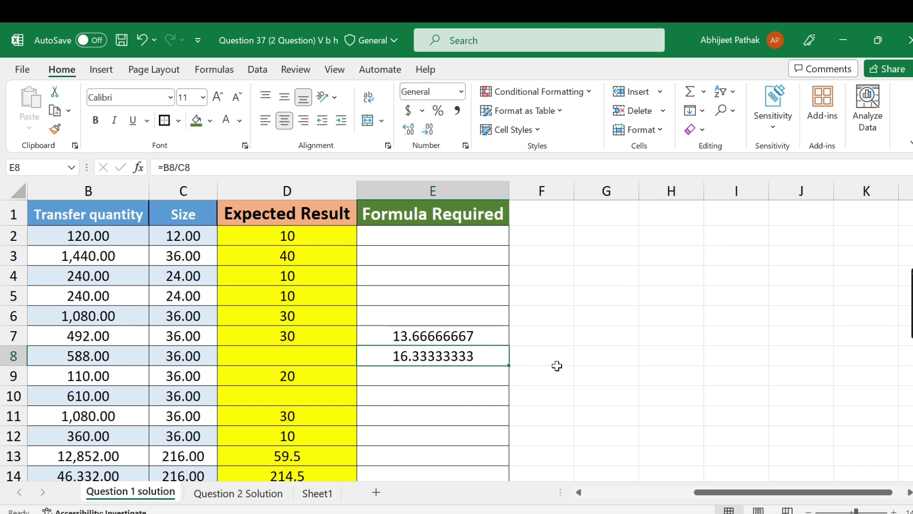
- AutoSum E7:E8 in E9 to confirm 30, then delete the trial cells E7:E9
{"action": "left_click", "coordinate": [493, 376]}
{"action": "key", "text": "alt+equal"}
{"action": "key", "text": "Return"}
{"action": "key", "text": "Up"}
{"action": "left_click_drag", "start_coordinate": [475, 336], "coordinate": [473, 379]}
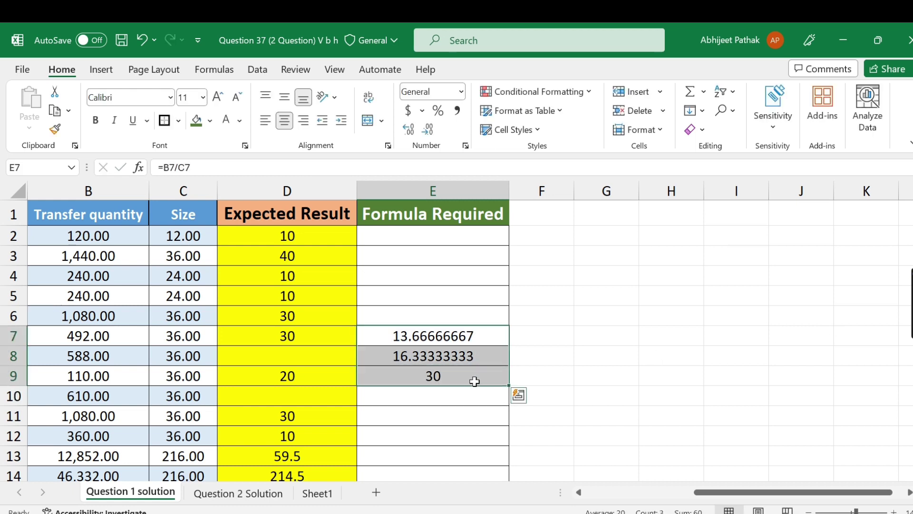
{"action": "key", "text": "Delete"}
{"action": "left_click", "coordinate": [334, 354]}
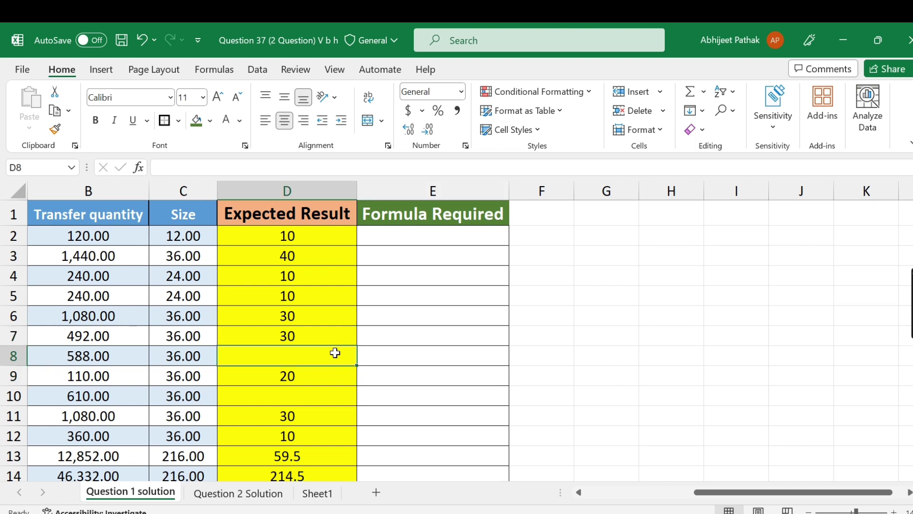
{"action": "key", "text": "Left"}
{"action": "key", "text": "Left"}
{"action": "key", "text": "Left"}
{"action": "key", "text": "Right"}
{"action": "key", "text": "Right"}
{"action": "key", "text": "Left"}
{"action": "key", "text": "Left"}
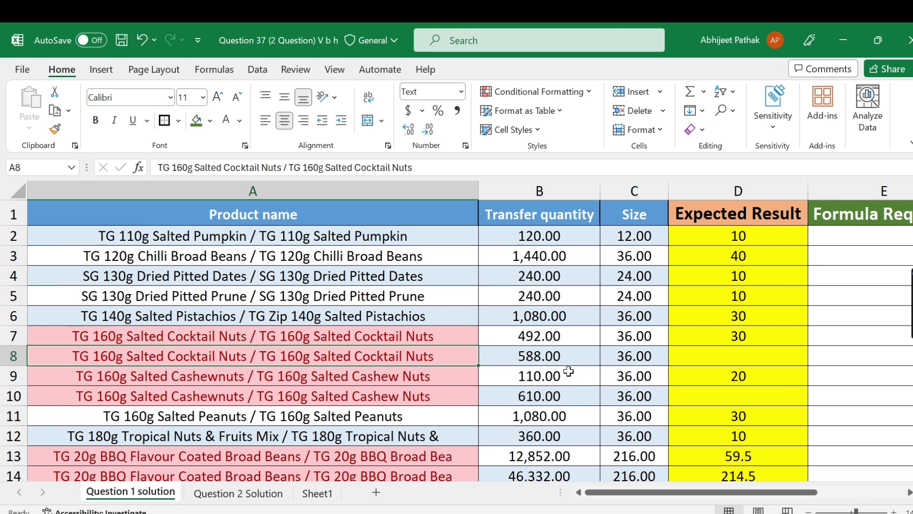
{"action": "left_click", "coordinate": [711, 351]}
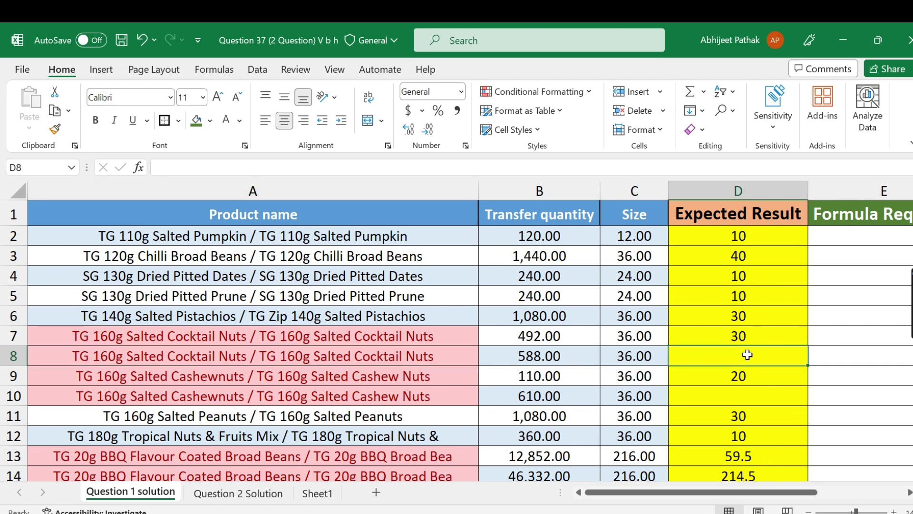
{"action": "left_click", "coordinate": [745, 376]}
{"action": "left_click", "coordinate": [745, 394]}
{"action": "left_click", "coordinate": [740, 377]}
{"action": "left_click", "coordinate": [731, 400]}
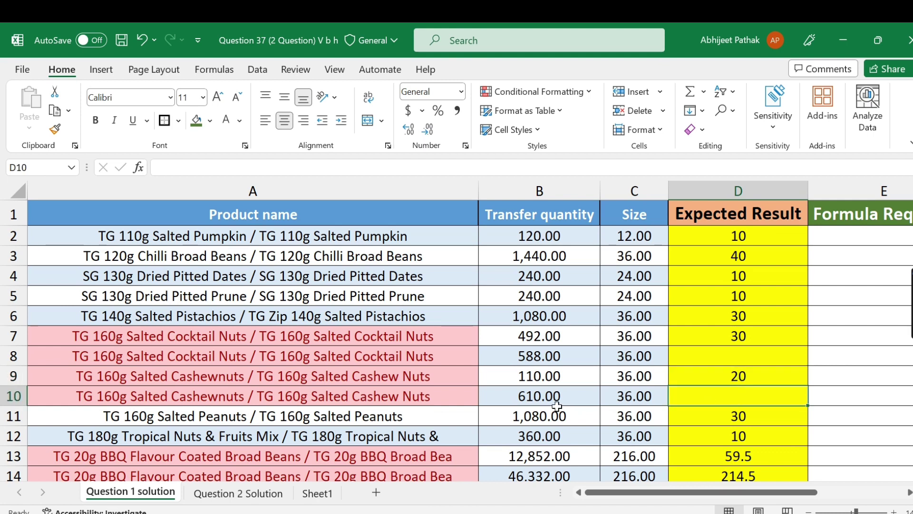
{"action": "left_click", "coordinate": [726, 377]}
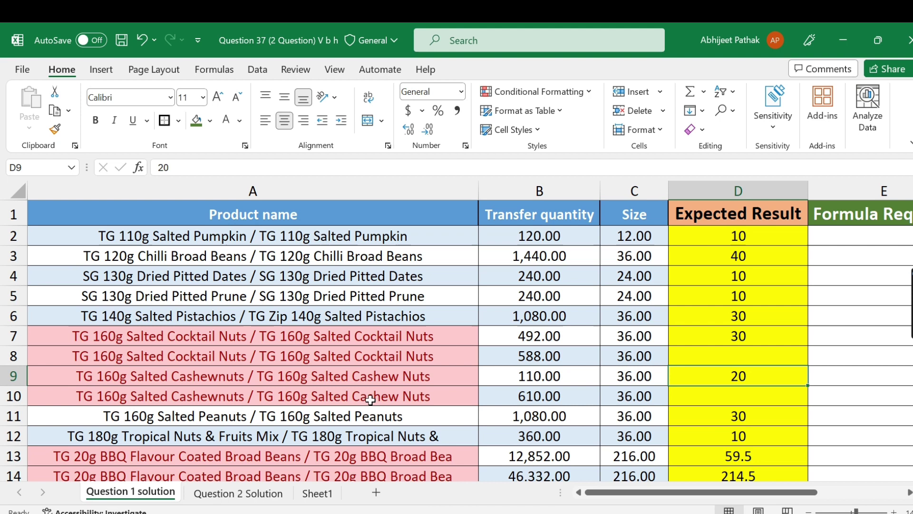
{"action": "left_click", "coordinate": [747, 393]}
{"action": "left_click", "coordinate": [737, 376]}
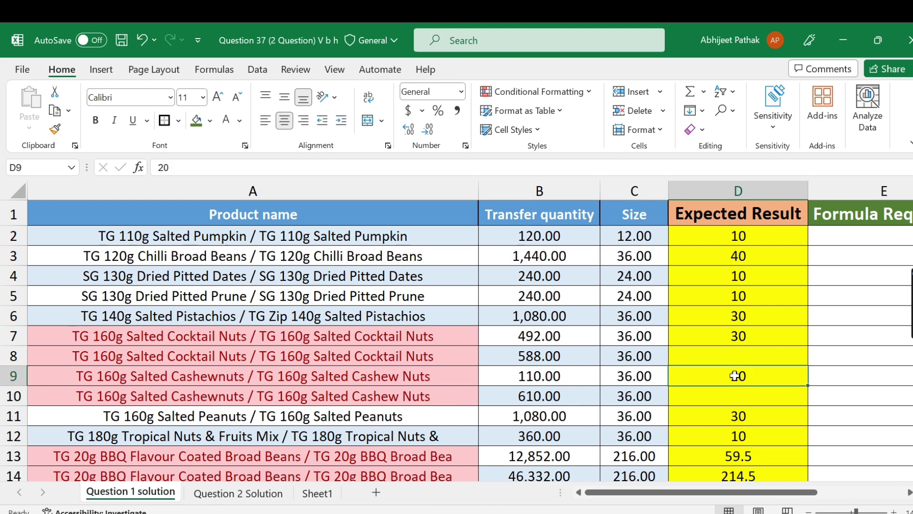
{"action": "scroll", "coordinate": [752, 383], "scroll_direction": "down", "scroll_amount": 1}
{"action": "scroll", "coordinate": [754, 388], "scroll_direction": "down", "scroll_amount": 4}
{"action": "scroll", "coordinate": [756, 394], "scroll_direction": "down", "scroll_amount": 2}
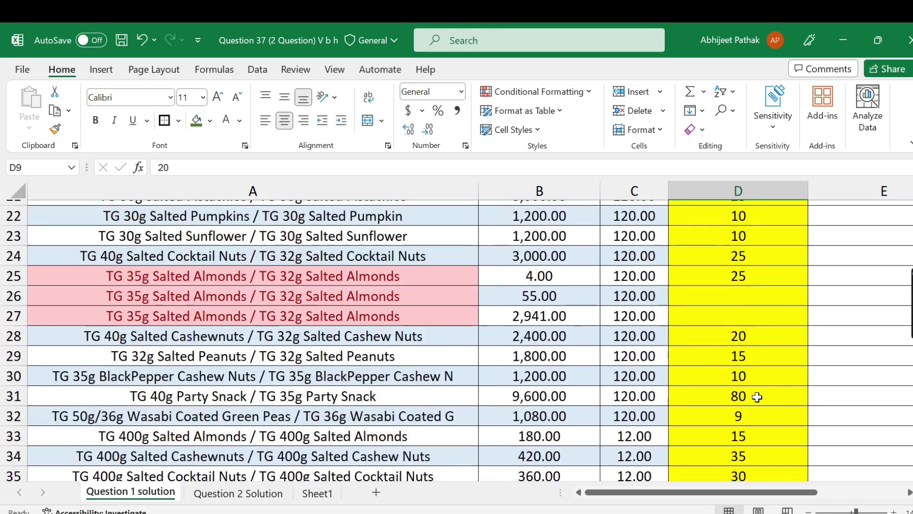
{"action": "scroll", "coordinate": [757, 398], "scroll_direction": "up", "scroll_amount": 7}
{"action": "left_click", "coordinate": [741, 246]}
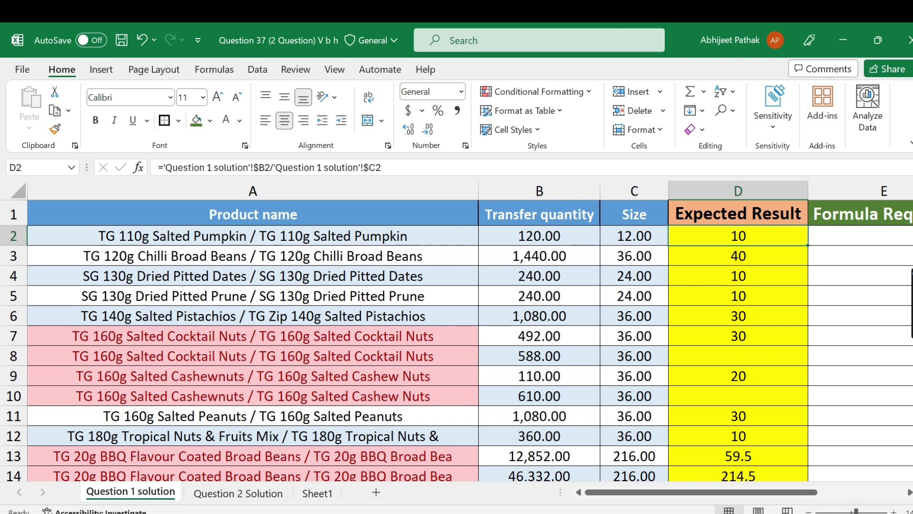
{"action": "key", "text": "Right"}
{"action": "key", "text": "Left"}
{"action": "key", "text": "Left"}
{"action": "key", "text": "Left"}
{"action": "key", "text": "Left"}
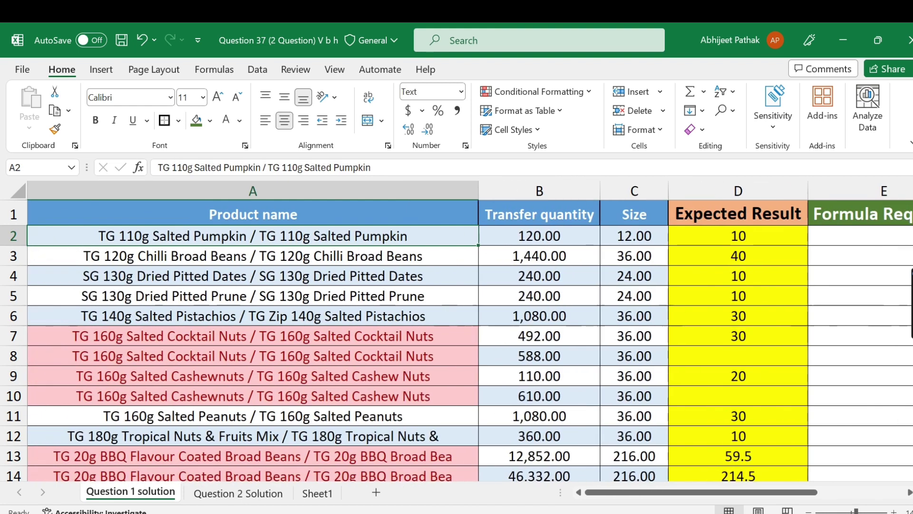
{"action": "key", "text": "Right"}
{"action": "key", "text": "Right"}
{"action": "key", "text": "Right"}
{"action": "key", "text": "Right"}
- Begin E2 with =IF(COUNTIF( using an expanding range anchored as $A$2:A2
{"action": "type", "text": "="}
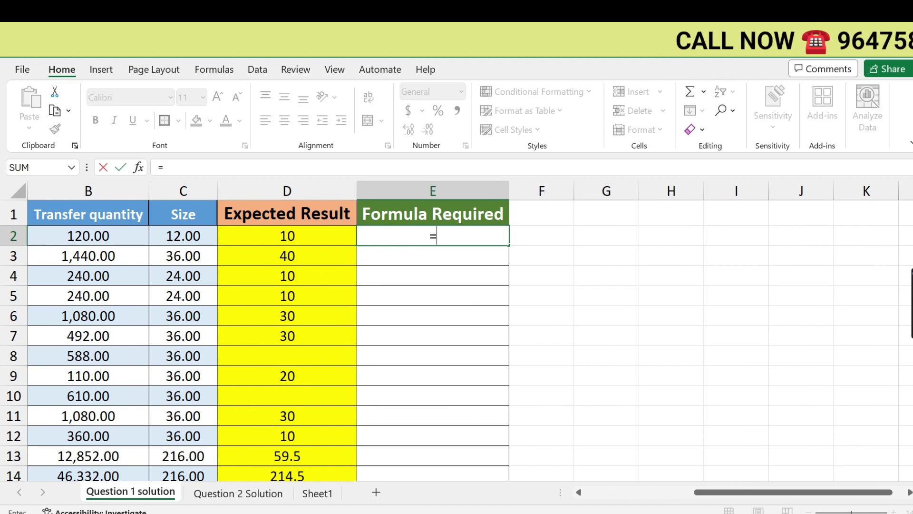
{"action": "type", "text": "IF("}
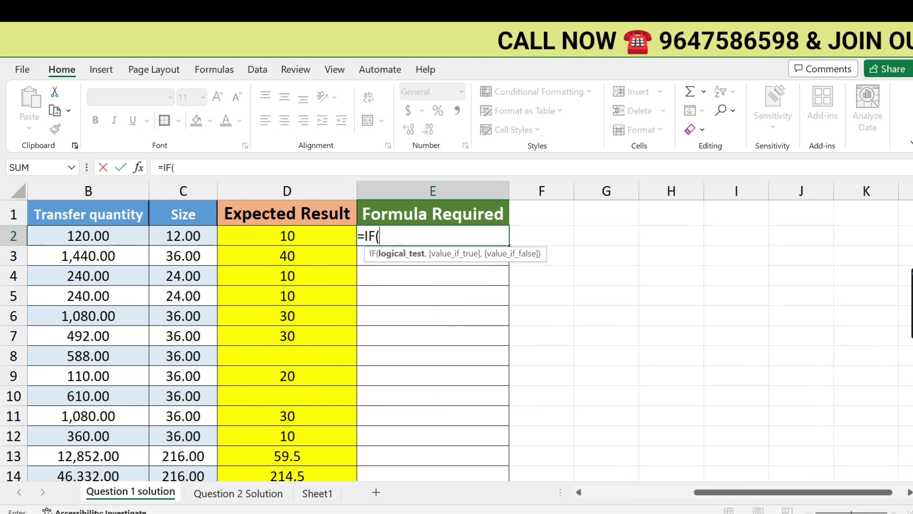
{"action": "mouse_move", "coordinate": [738, 491]}
{"action": "left_mouse_down"}
{"action": "mouse_move", "coordinate": [707, 500]}
{"action": "mouse_move", "coordinate": [637, 488]}
{"action": "left_mouse_up"}
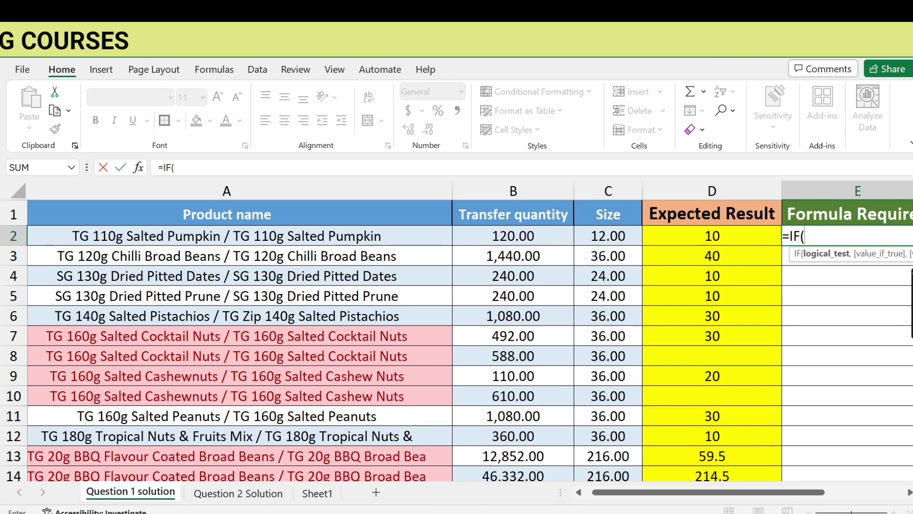
{"action": "type", "text": "COUNTIF("}
{"action": "key", "text": "Left"}
{"action": "key", "text": "Left"}
{"action": "key", "text": "Left"}
{"action": "key", "text": "Left"}
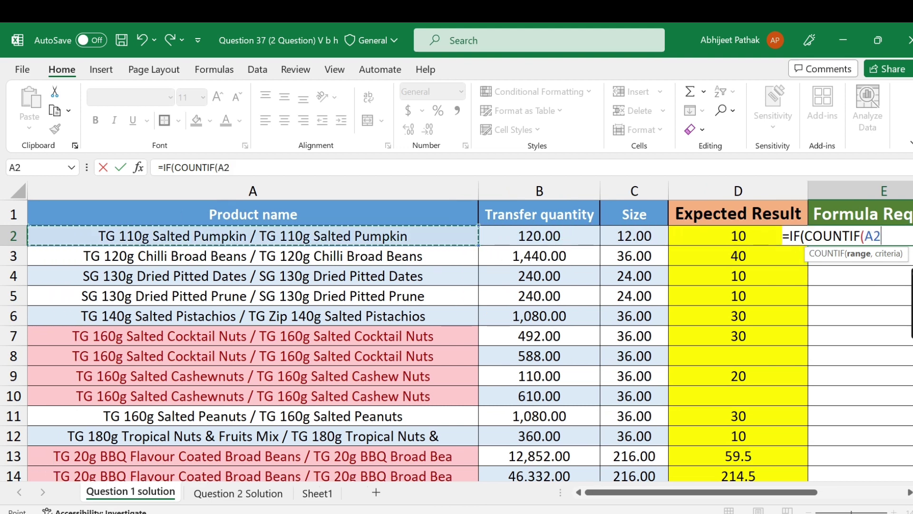
{"action": "key", "text": "F8"}
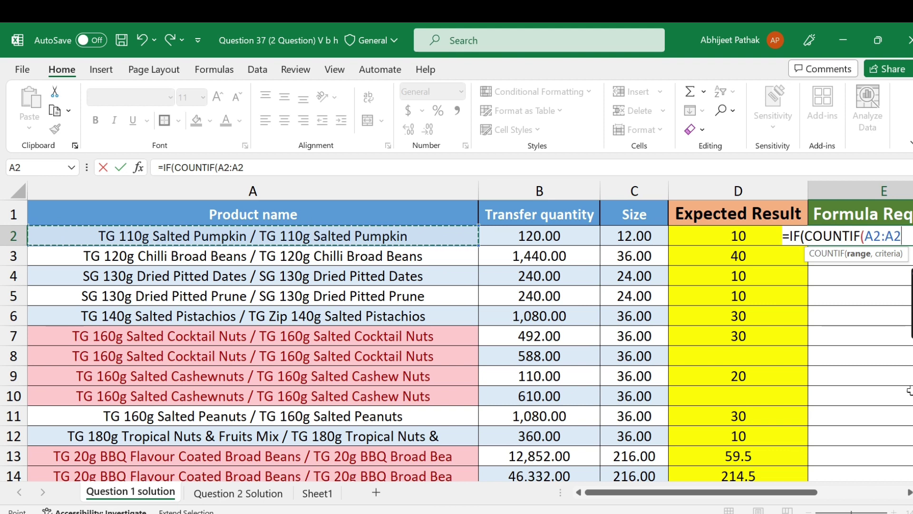
{"action": "left_click_drag", "start_coordinate": [224, 167], "coordinate": [274, 168]}
{"action": "left_click", "coordinate": [221, 168]}
{"action": "key", "text": "F4"}
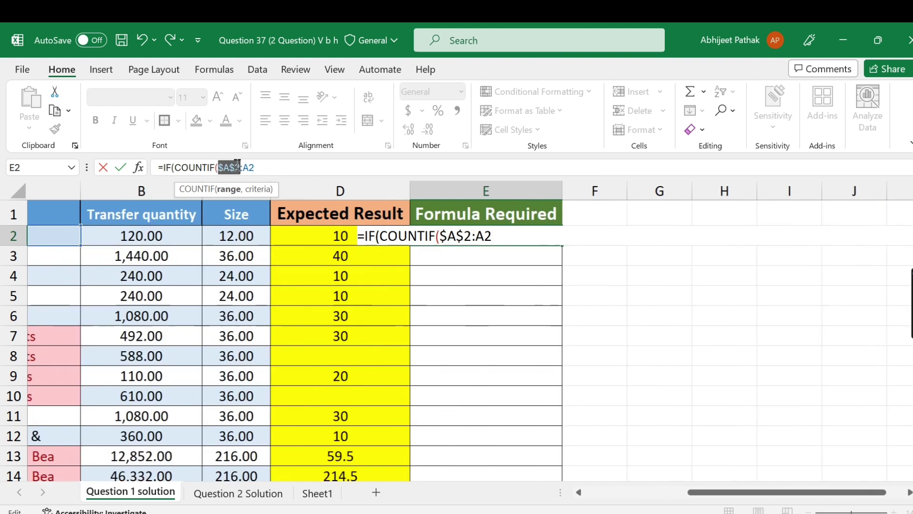
- Add A2 as the COUNTIF criterion, test =1, and start SUMIFS(
{"action": "type", "text": ","}
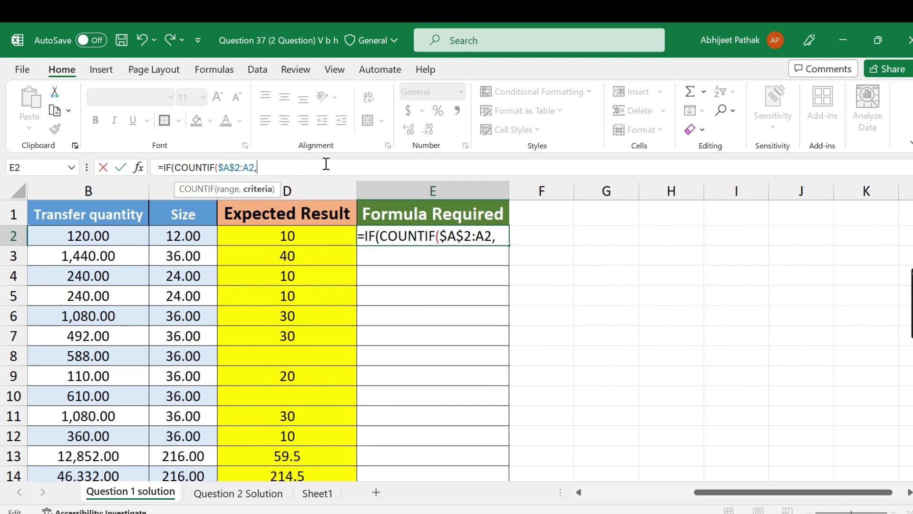
{"action": "left_click_drag", "start_coordinate": [744, 492], "coordinate": [676, 492]}
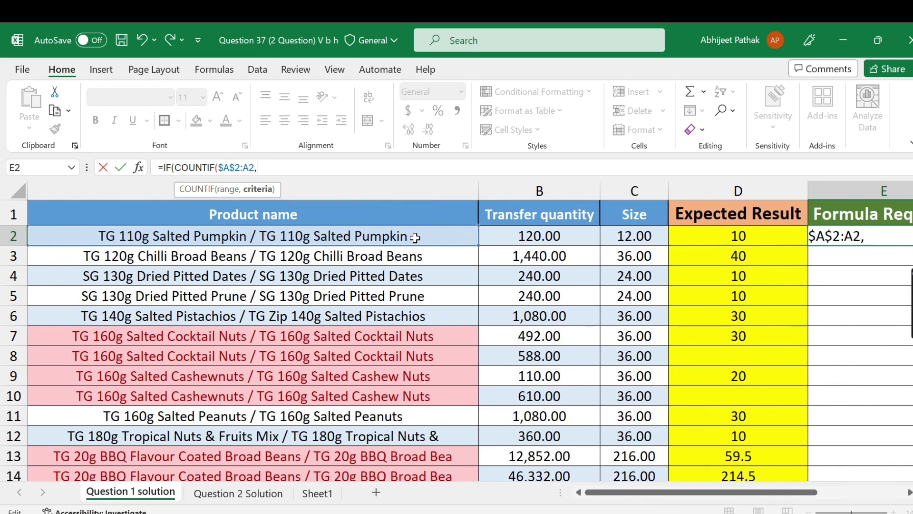
{"action": "left_click", "coordinate": [415, 237]}
{"action": "type", "text": ")="}
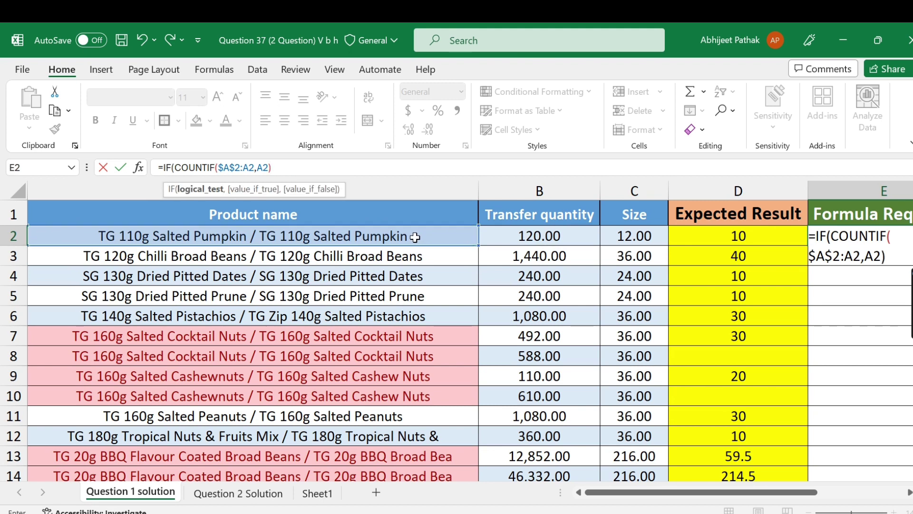
{"action": "type", "text": "1"}
{"action": "type", "text": ","}
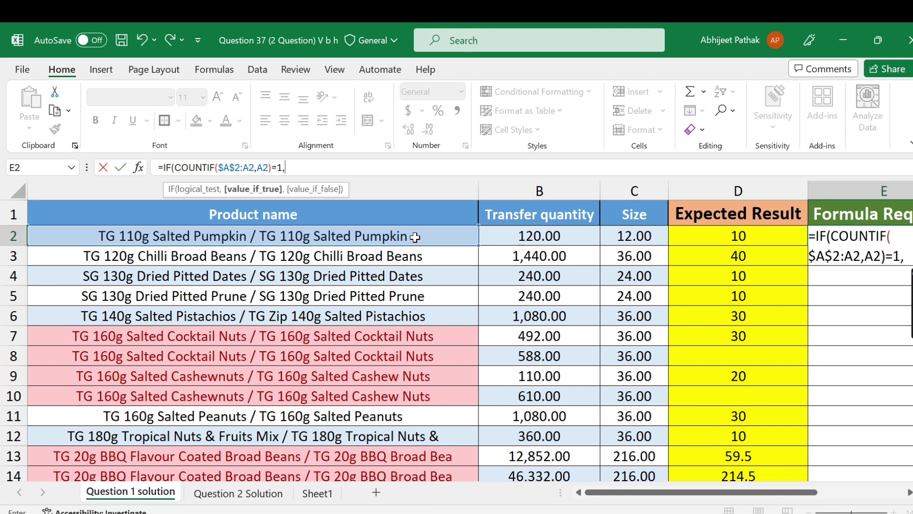
{"action": "type", "text": "SUMIFS("}
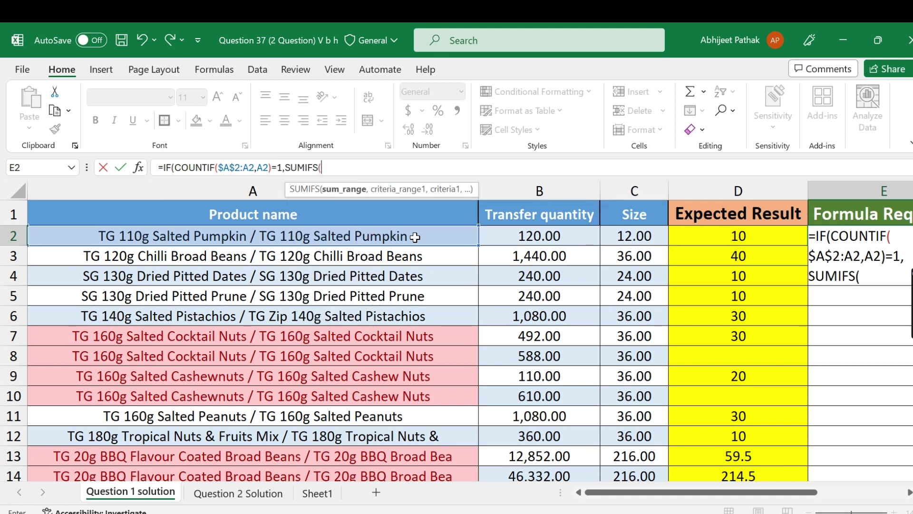
- Add SUMIFS sum range $B$2:$B$53 and criteria range $A$2:$A$53
{"action": "left_click", "coordinate": [558, 234]}
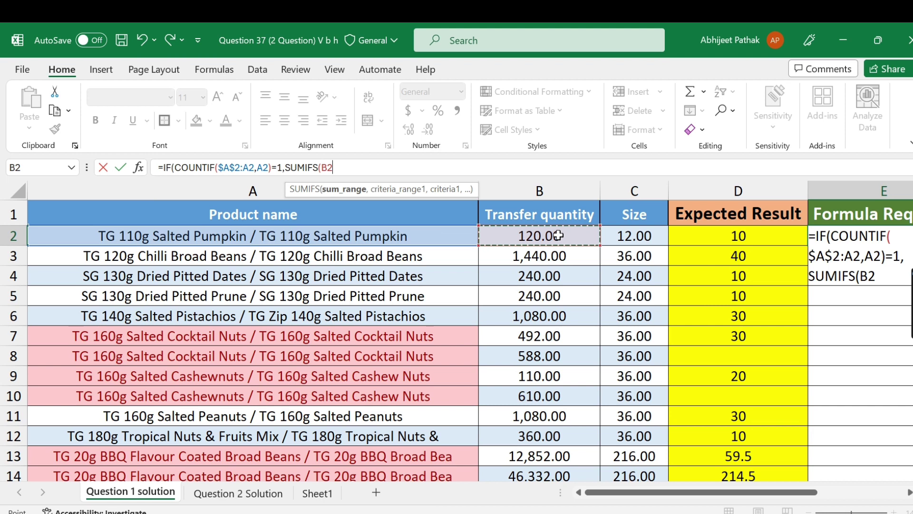
{"action": "key", "text": "ctrl+shift+Down"}
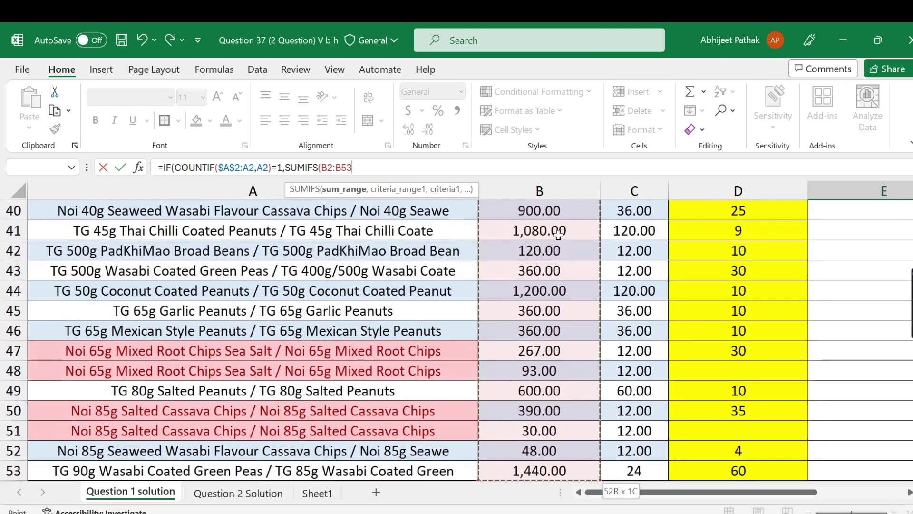
{"action": "key", "text": "F4"}
{"action": "type", "text": "$B$53,"}
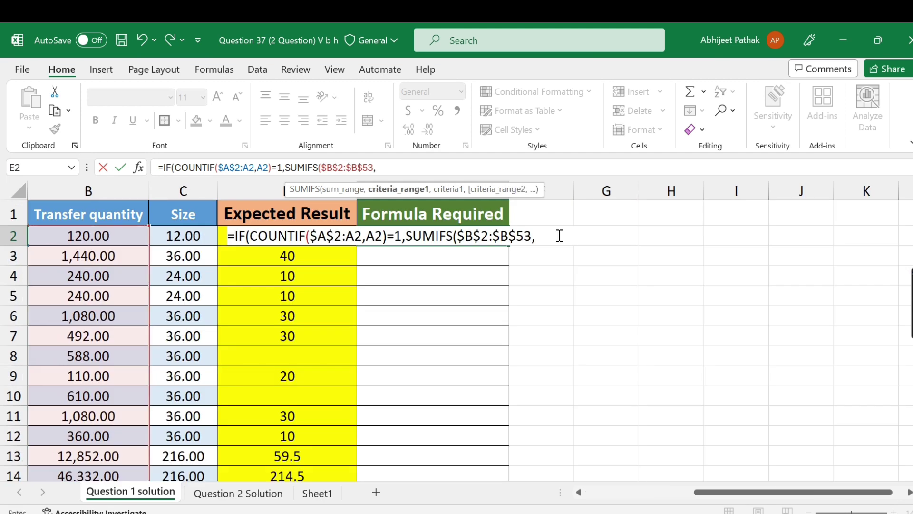
{"action": "left_click", "coordinate": [124, 236]}
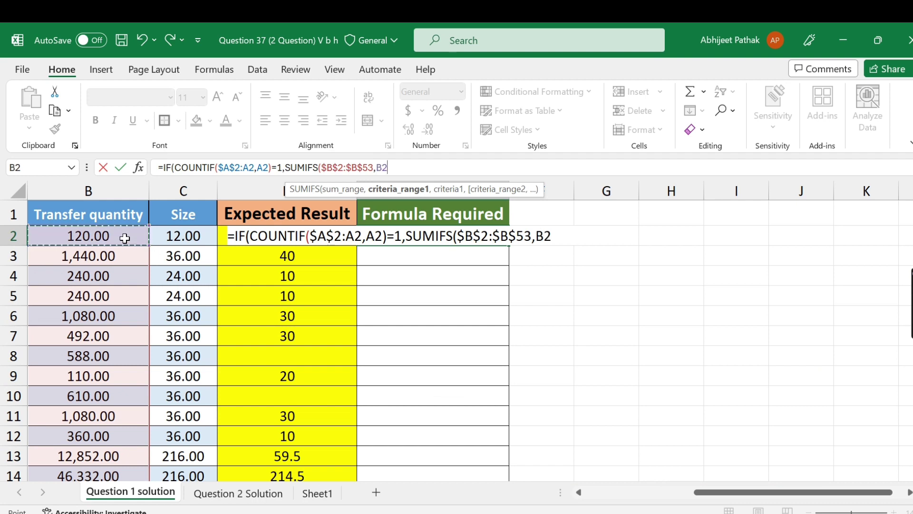
{"action": "key", "text": "Left"}
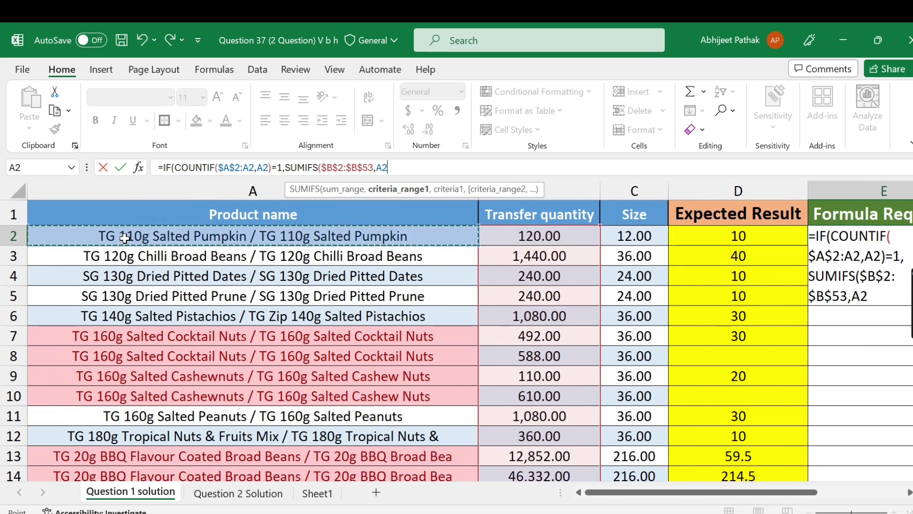
{"action": "key", "text": "ctrl+shift+Down"}
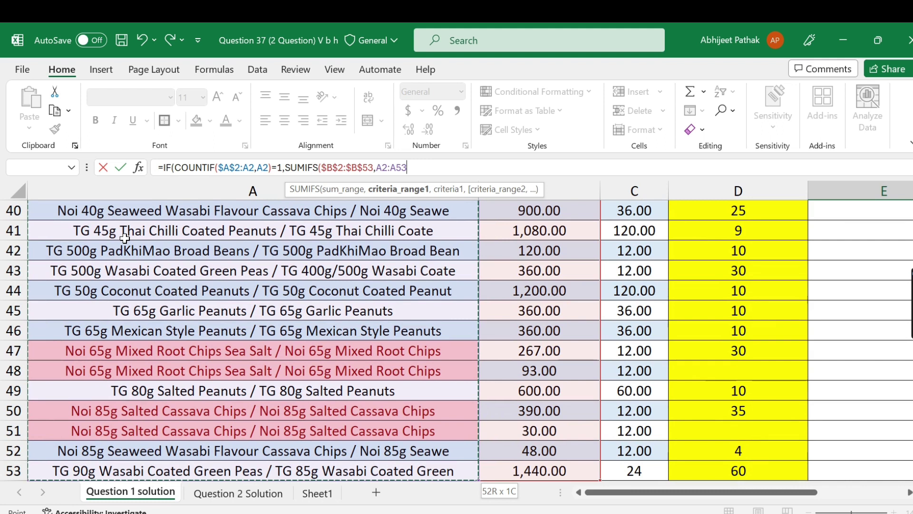
{"action": "key", "text": "F4"}
{"action": "type", "text": ","}
- Finish with criterion A2, divide by C2, return "" otherwise, and commit the formula
{"action": "left_click", "coordinate": [125, 239]}
{"action": "key", "text": "Left"}
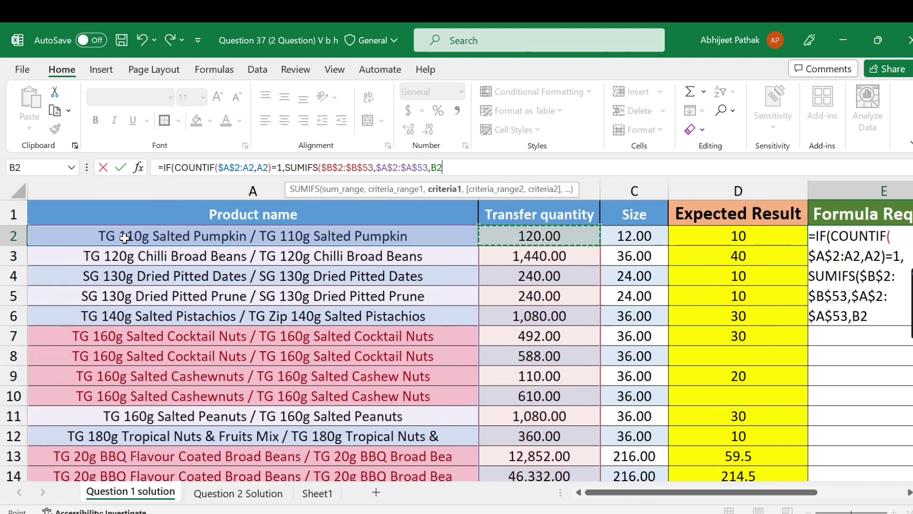
{"action": "type", "text": ")/"}
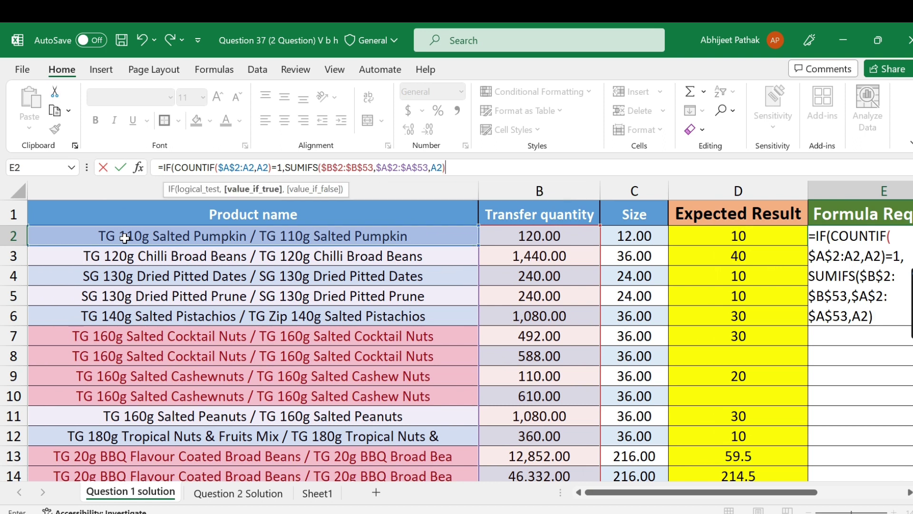
{"action": "left_click", "coordinate": [657, 234]}
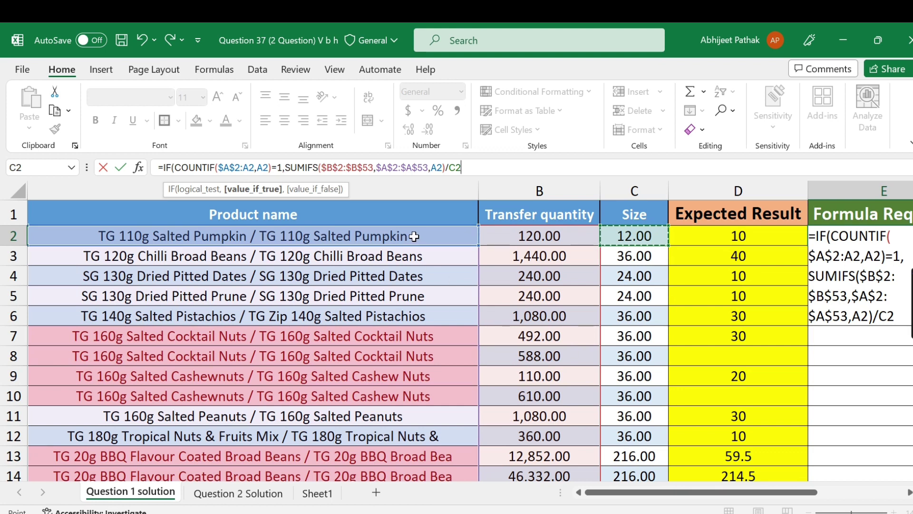
{"action": "type", "text": ","}
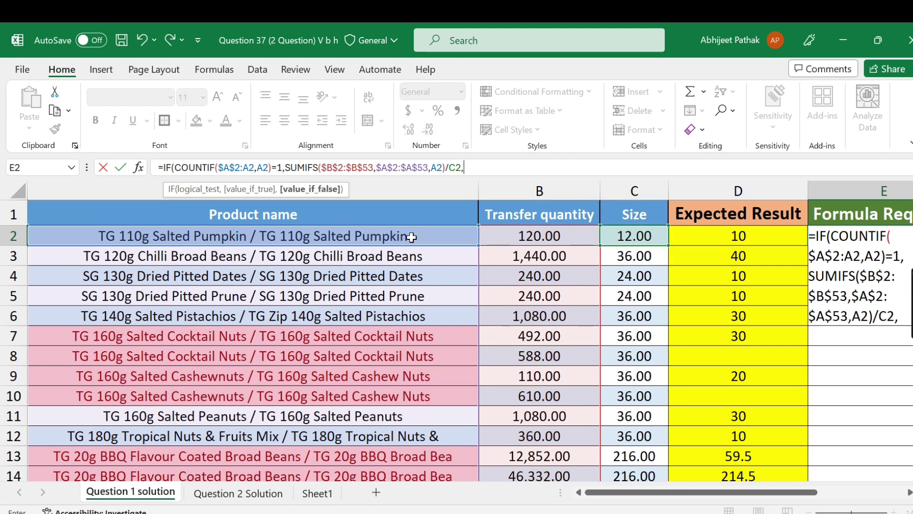
{"action": "type", "text": "\"\")"}
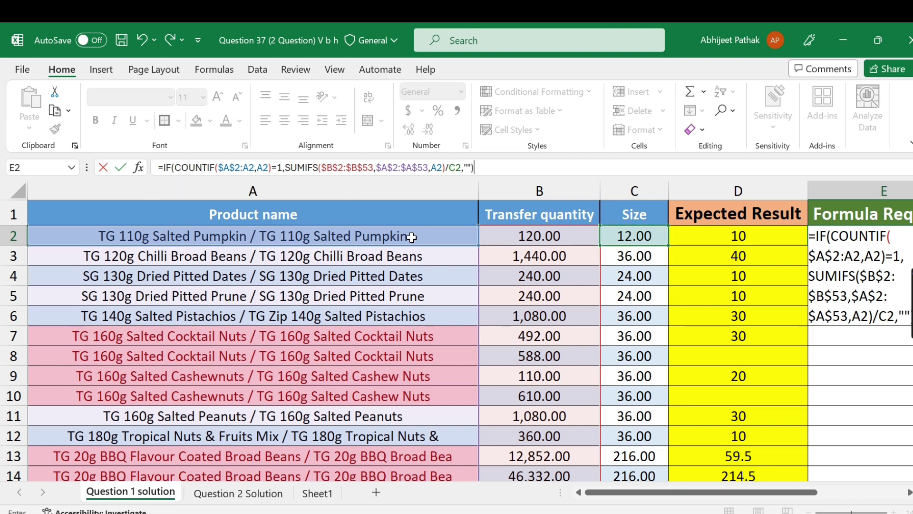
{"action": "key", "text": "Return"}
- Fill E2's formula down to E53 and check copied formulas lower down, including row 49
{"action": "scroll", "coordinate": [412, 238], "scroll_direction": "right", "scroll_amount": 1}
{"action": "left_click", "coordinate": [412, 237]}
{"action": "mouse_move", "coordinate": [508, 245]}
{"action": "left_mouse_down"}
{"action": "mouse_move", "coordinate": [509, 464]}
{"action": "mouse_move", "coordinate": [461, 440]}
{"action": "left_mouse_up"}
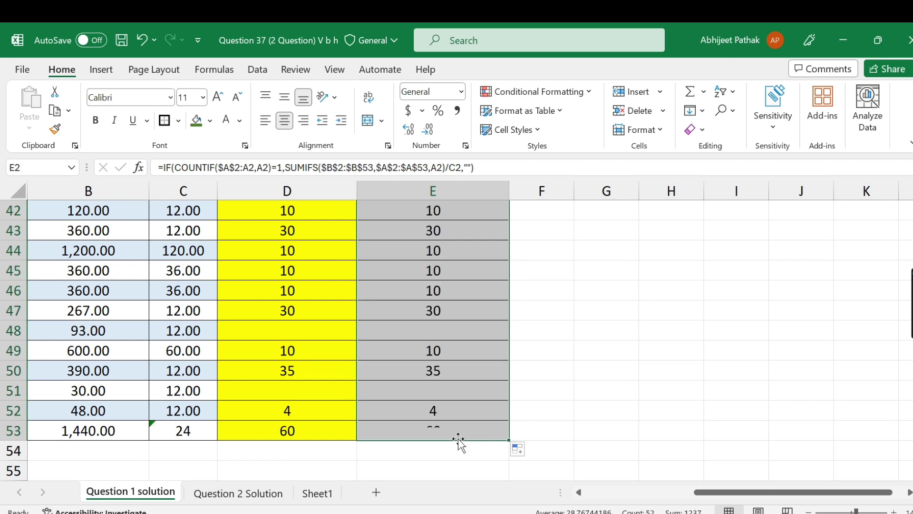
{"action": "left_click", "coordinate": [449, 413]}
{"action": "left_click", "coordinate": [436, 351]}
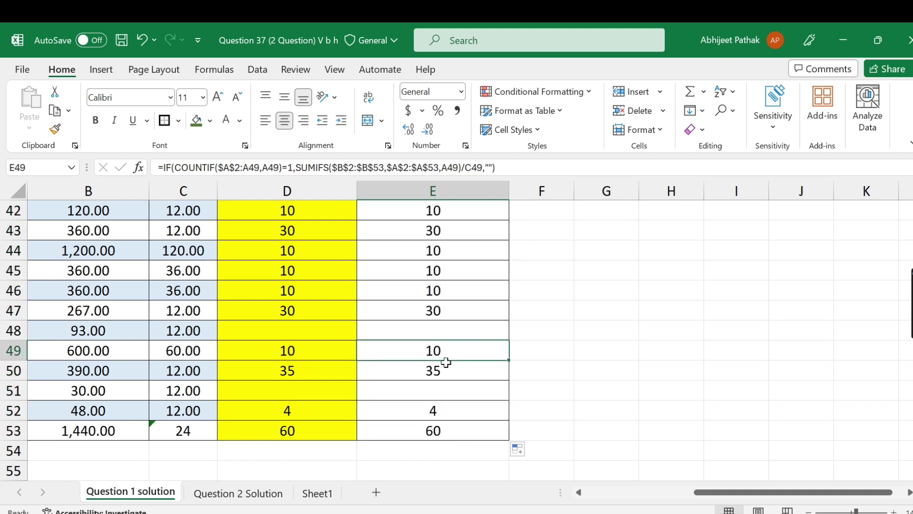
{"action": "left_click", "coordinate": [445, 370]}
- Verify results for row 7 and row 2 against the repeated Salted Cocktail Nuts name
{"action": "scroll", "coordinate": [448, 301], "scroll_direction": "up", "scroll_amount": 8}
{"action": "scroll", "coordinate": [449, 301], "scroll_direction": "up", "scroll_amount": 6}
{"action": "left_click", "coordinate": [443, 330]}
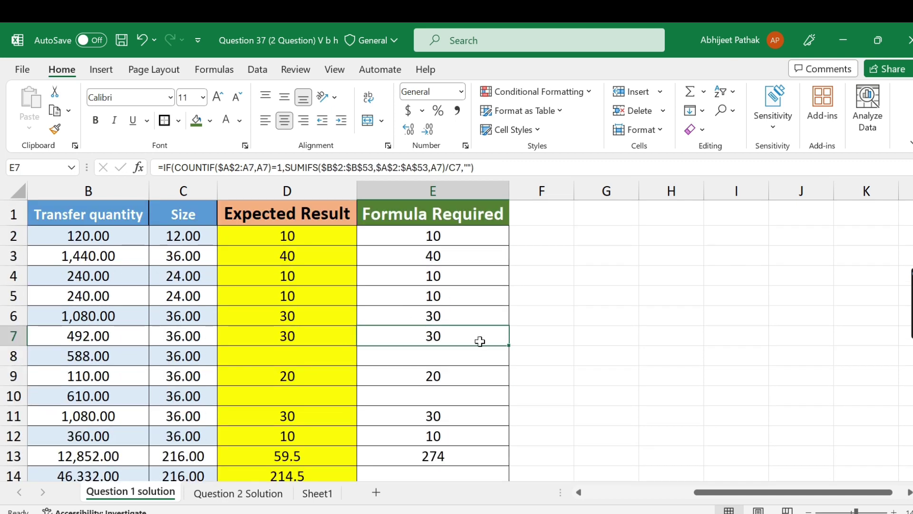
{"action": "key", "text": "Left"}
{"action": "key", "text": "Left"}
{"action": "key", "text": "Left"}
{"action": "key", "text": "Left"}
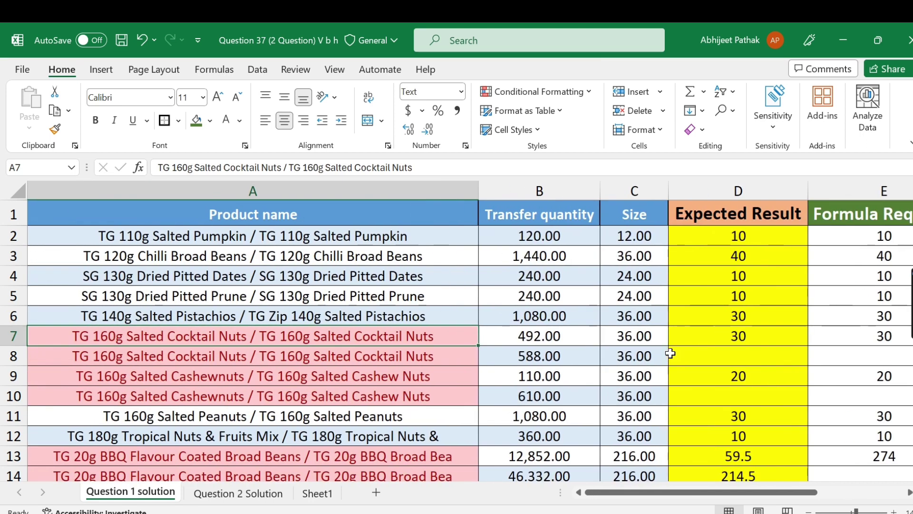
{"action": "left_click", "coordinate": [418, 238]}
{"action": "left_click", "coordinate": [850, 237]}
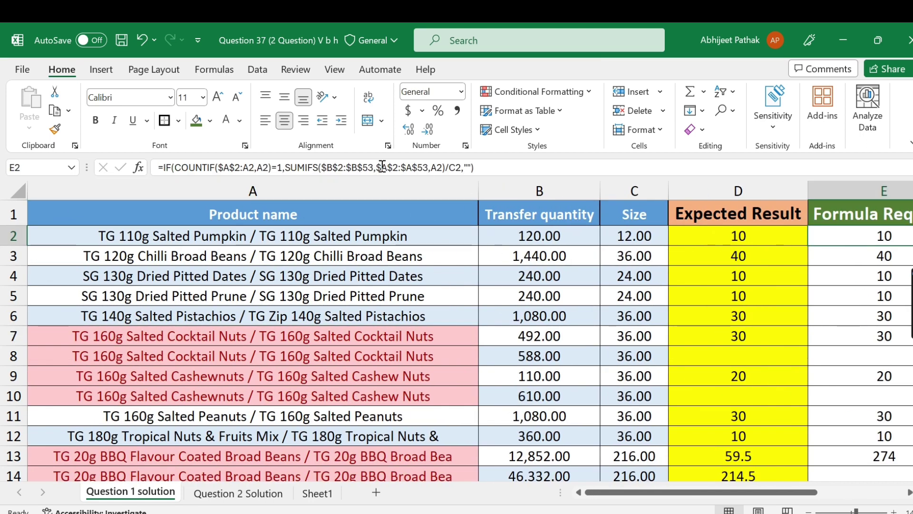
{"action": "left_click", "coordinate": [341, 236]}
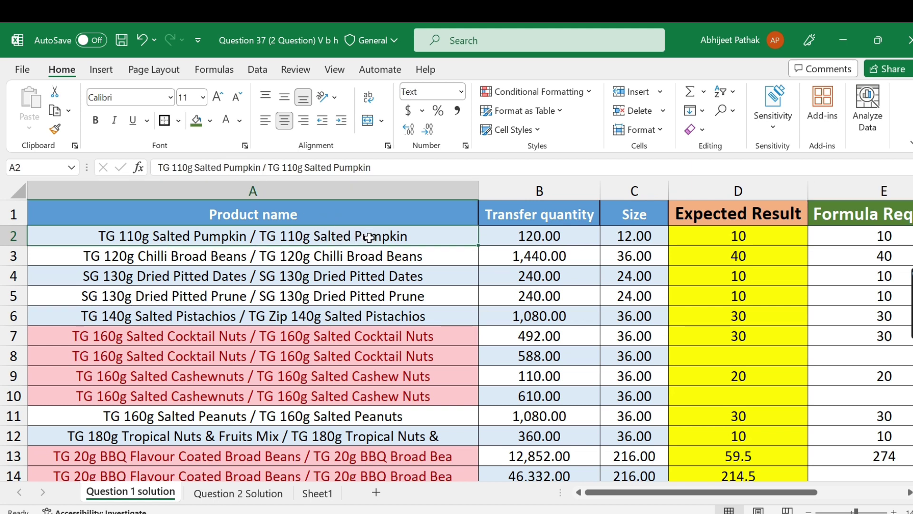
{"action": "left_click", "coordinate": [410, 338]}
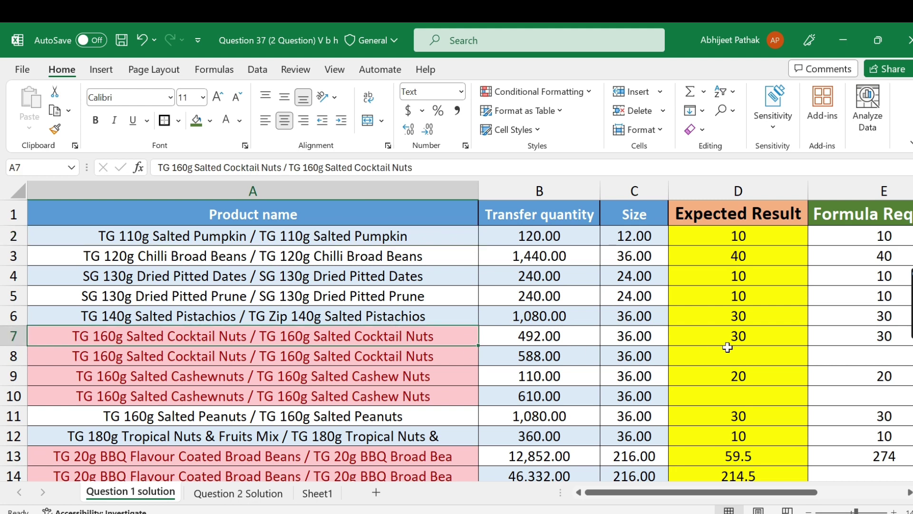
{"action": "left_click", "coordinate": [849, 336]}
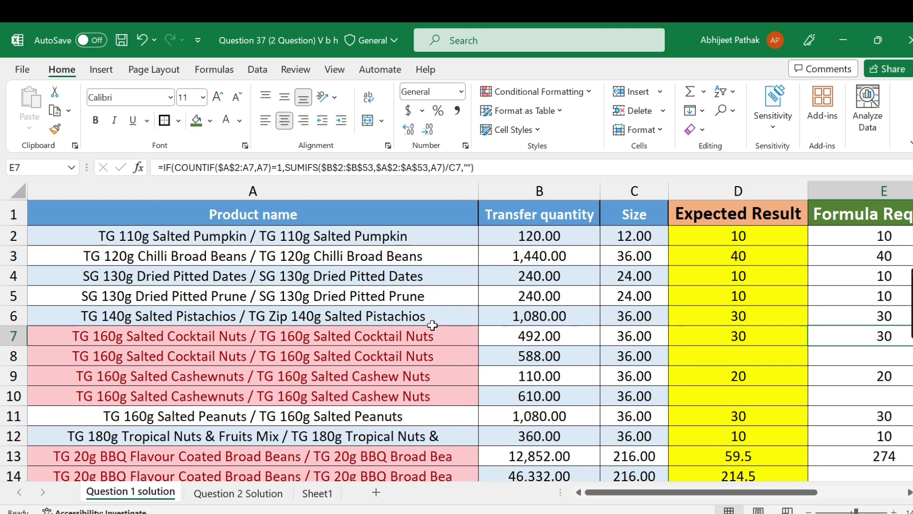
- Evaluate E8's COUNTIF part with F9 to see 2, then undo and cancel editing
{"action": "left_click", "coordinate": [852, 362]}
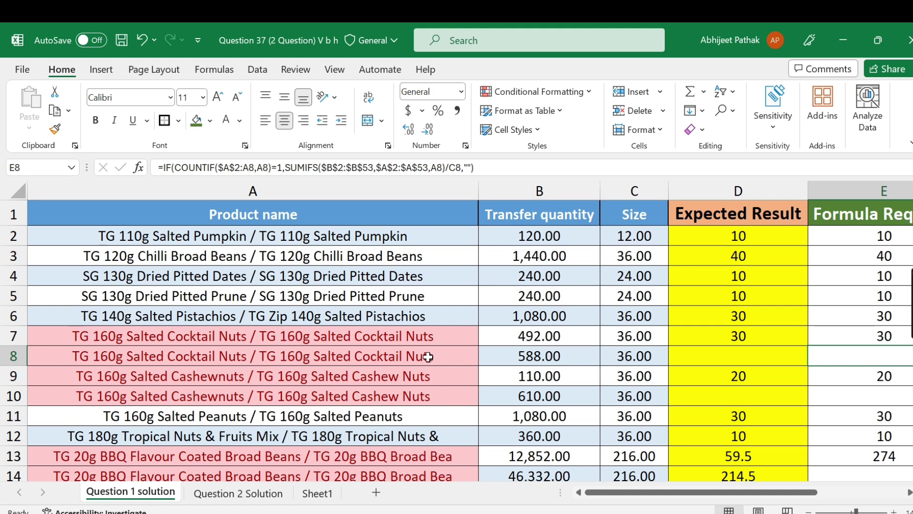
{"action": "left_click_drag", "start_coordinate": [174, 167], "coordinate": [270, 171]}
{"action": "key", "text": "F9"}
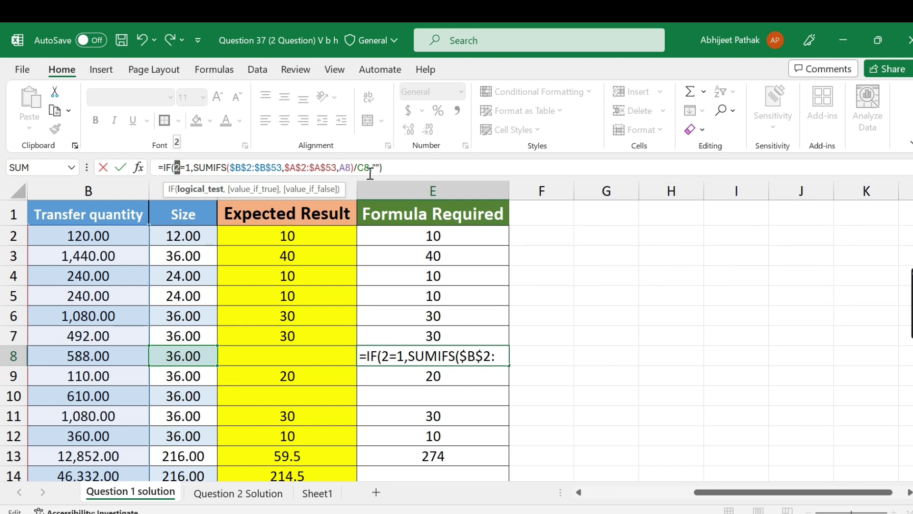
{"action": "key", "text": "ctrl+z"}
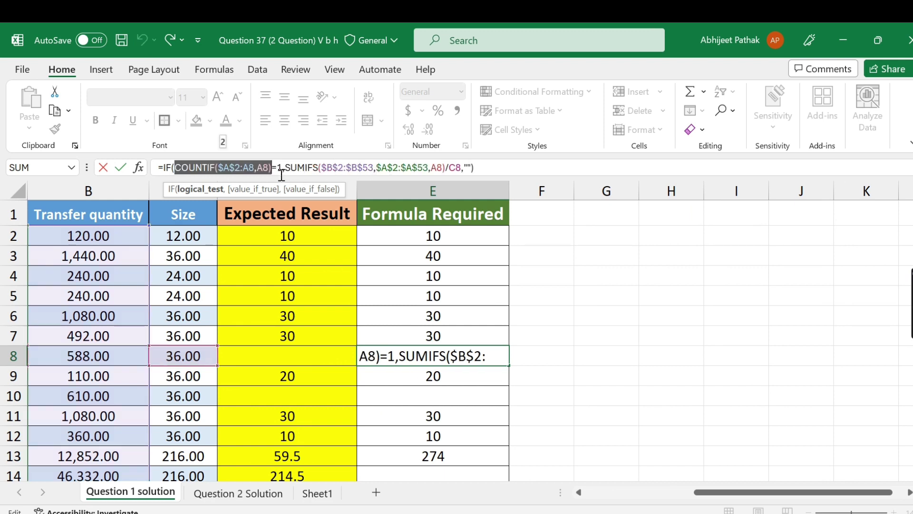
{"action": "key", "text": "Escape"}
- Select the two identical Salted Cocktail Nuts names, then go to the Question 2 Solution sheet
{"action": "key", "text": "Left"}
{"action": "key", "text": "Left"}
{"action": "key", "text": "Left"}
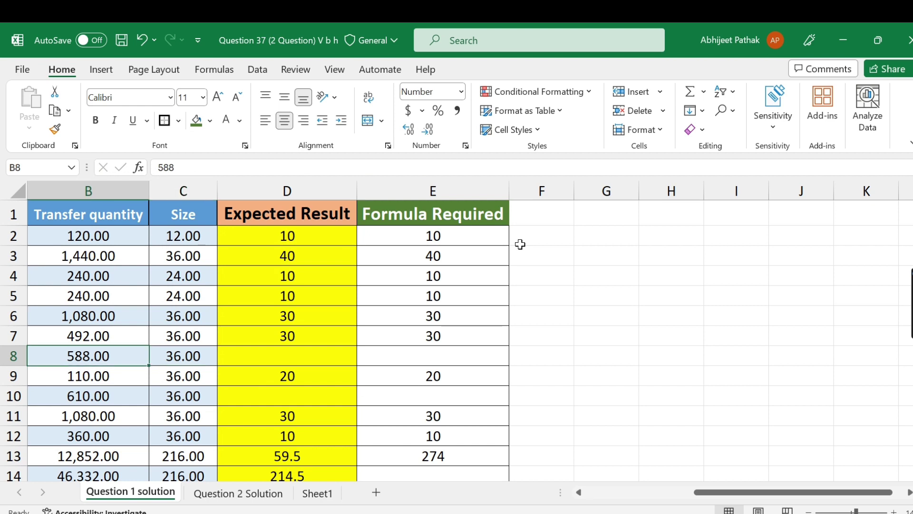
{"action": "key", "text": "Left"}
{"action": "key", "text": "Right"}
{"action": "key", "text": "Up"}
{"action": "key", "text": "Left"}
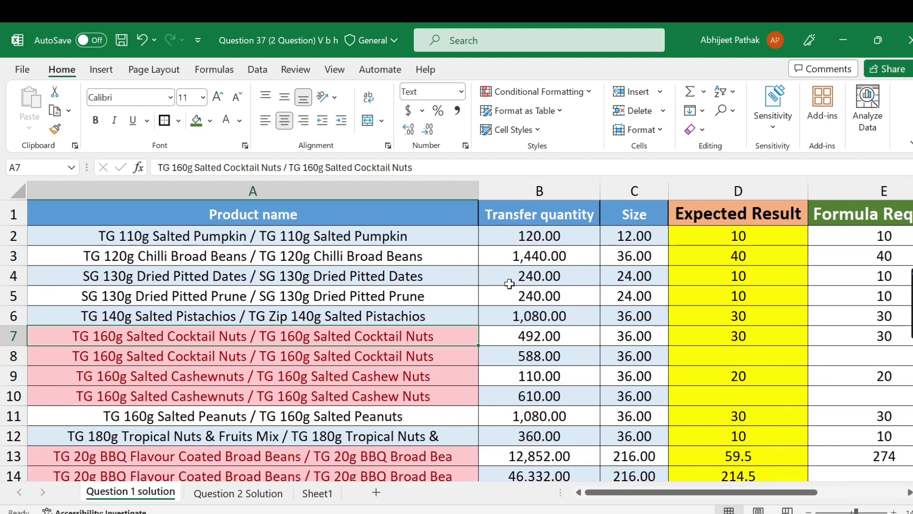
{"action": "left_click_drag", "start_coordinate": [431, 339], "coordinate": [430, 357]}
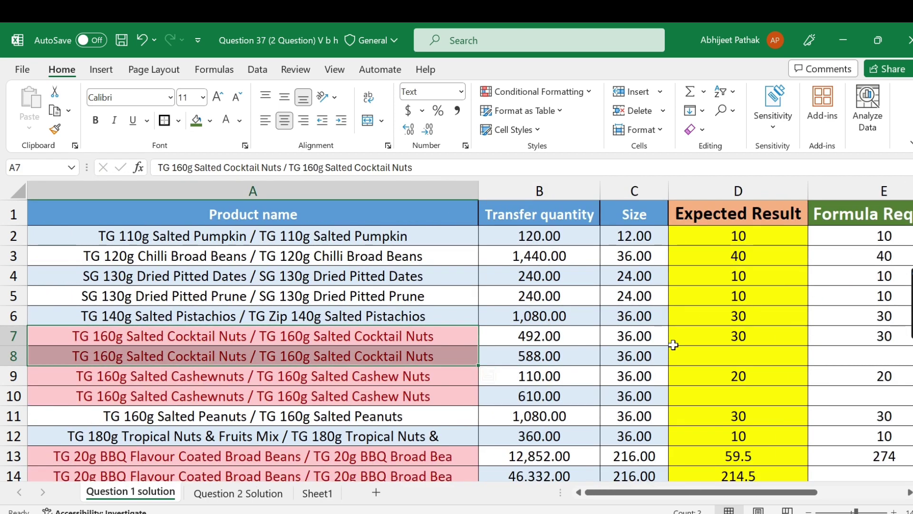
{"action": "left_click", "coordinate": [243, 495]}
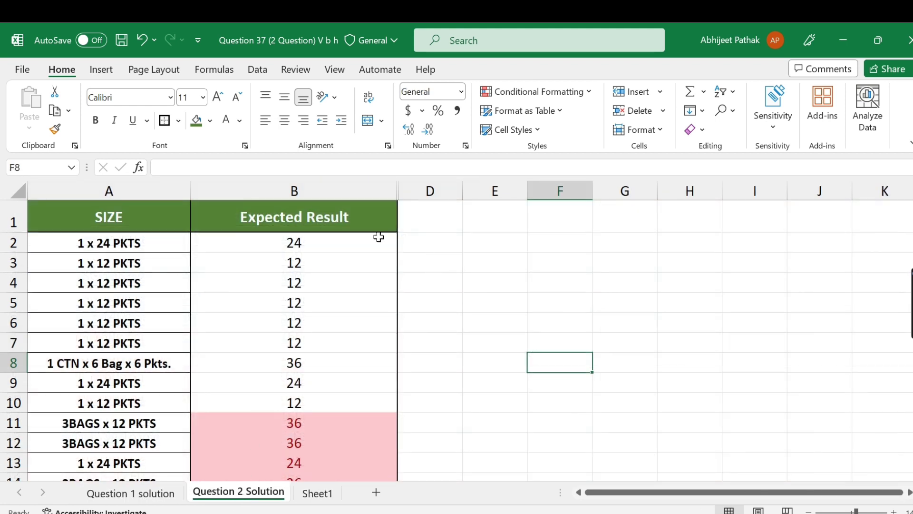
{"action": "left_click", "coordinate": [349, 243]}
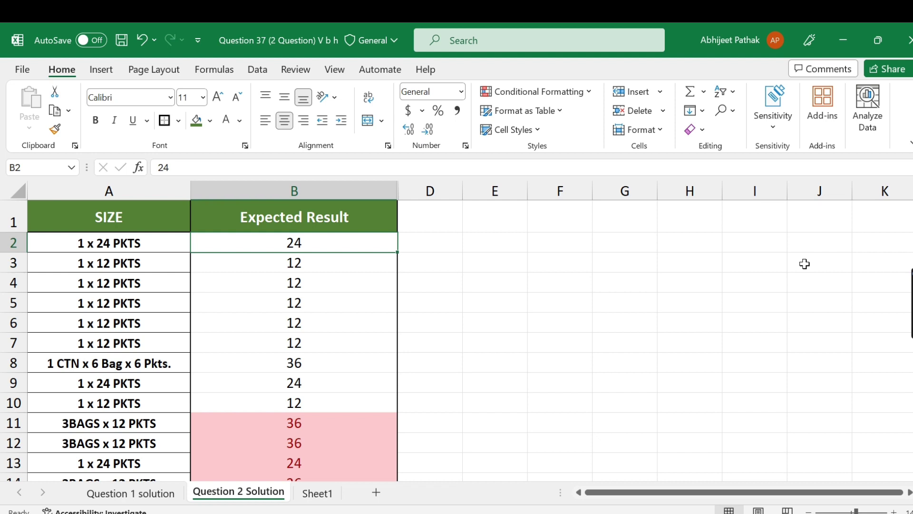
{"action": "key", "text": "Left"}
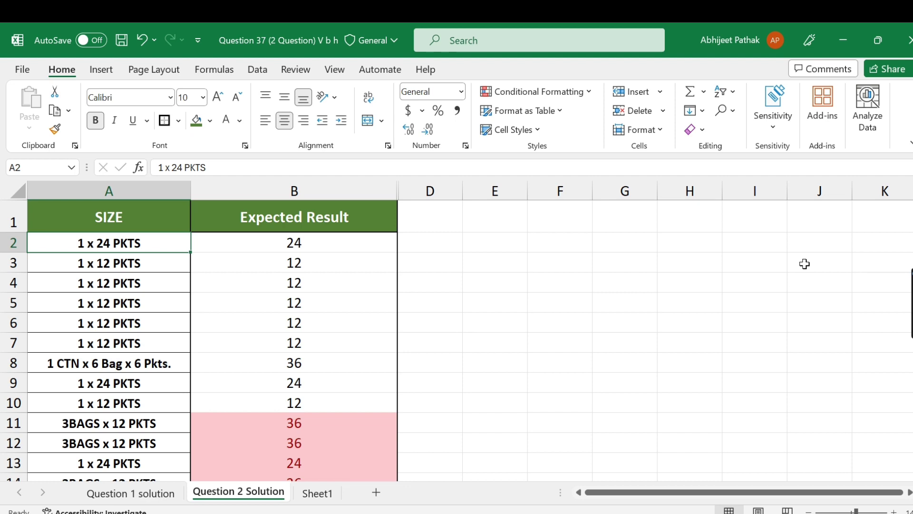
{"action": "key", "text": "Right"}
{"action": "key", "text": "Left"}
{"action": "key", "text": "Right"}
{"action": "key", "text": "Left"}
{"action": "left_click", "coordinate": [326, 245]}
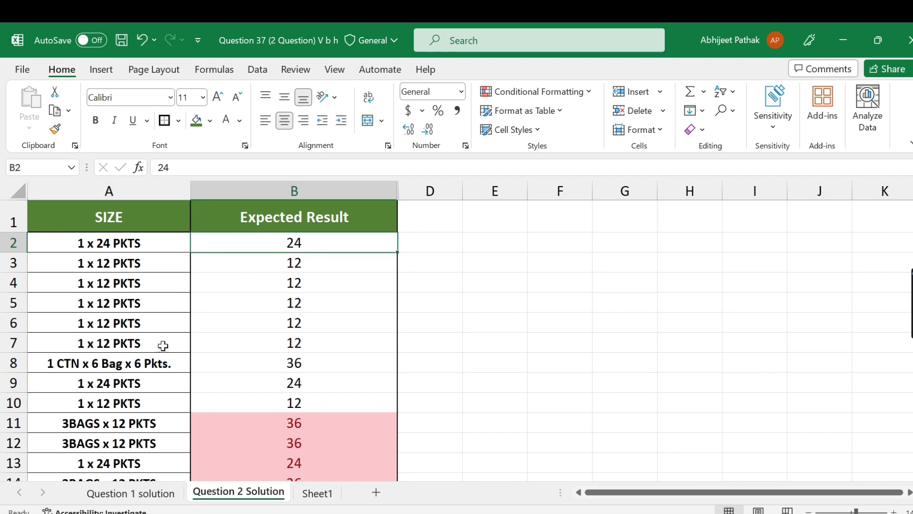
{"action": "left_click", "coordinate": [56, 365]}
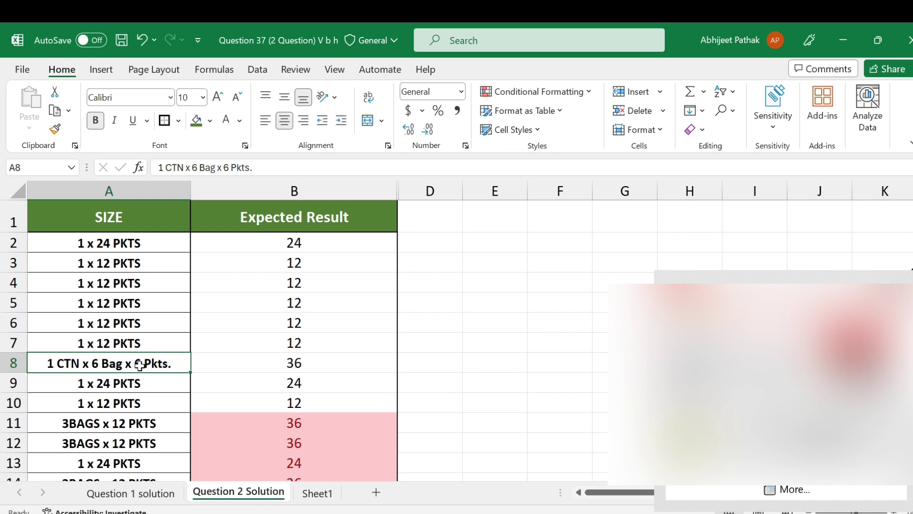
{"action": "scroll", "coordinate": [175, 393], "scroll_direction": "down", "scroll_amount": 5}
{"action": "scroll", "coordinate": [176, 397], "scroll_direction": "down", "scroll_amount": 3}
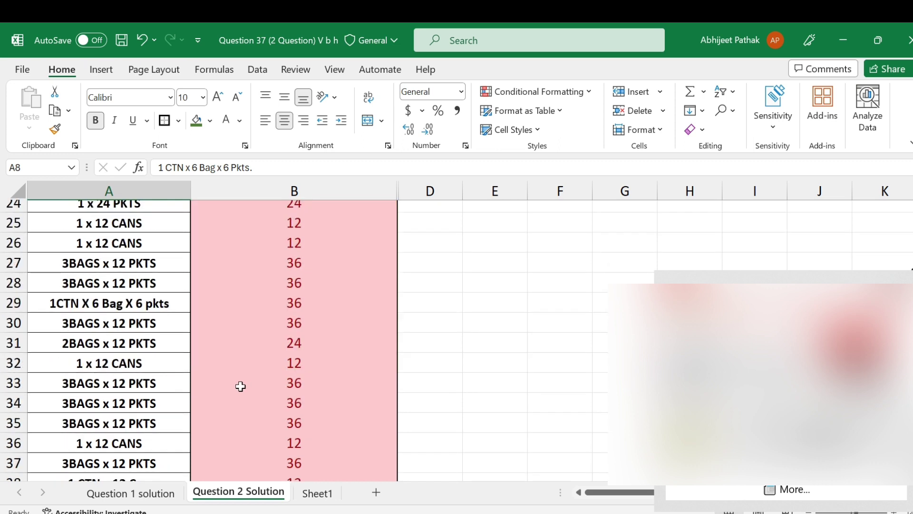
{"action": "scroll", "coordinate": [257, 380], "scroll_direction": "down", "scroll_amount": 2}
{"action": "scroll", "coordinate": [95, 376], "scroll_direction": "down", "scroll_amount": 2}
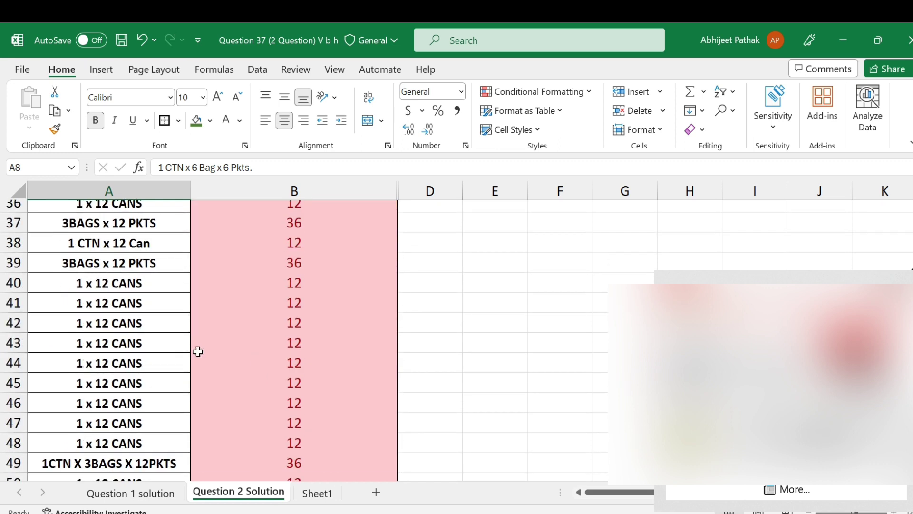
{"action": "scroll", "coordinate": [305, 371], "scroll_direction": "down", "scroll_amount": 2}
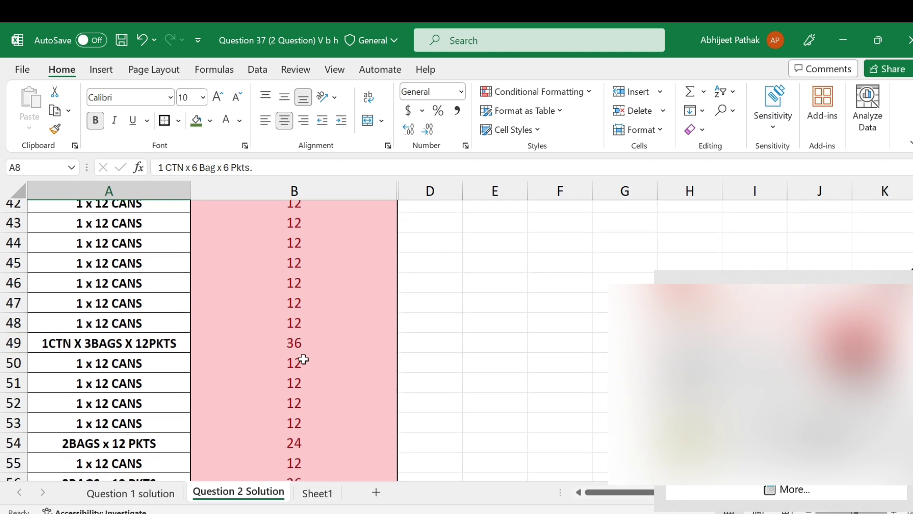
{"action": "scroll", "coordinate": [304, 366], "scroll_direction": "down", "scroll_amount": 6}
{"action": "scroll", "coordinate": [304, 371], "scroll_direction": "down", "scroll_amount": 5}
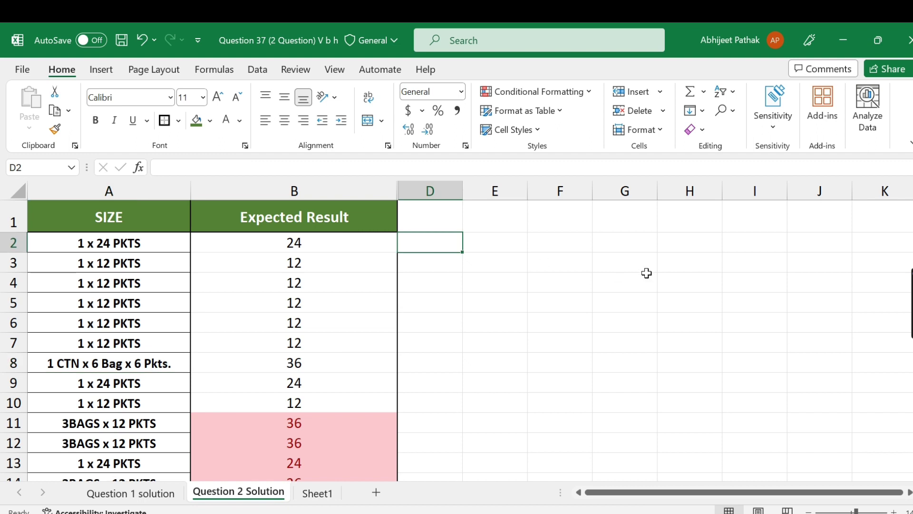
- Enter =SUBSTITUTE(A2,"PKTS","") in D2 and fill it down to D8
{"action": "type", "text": "="}
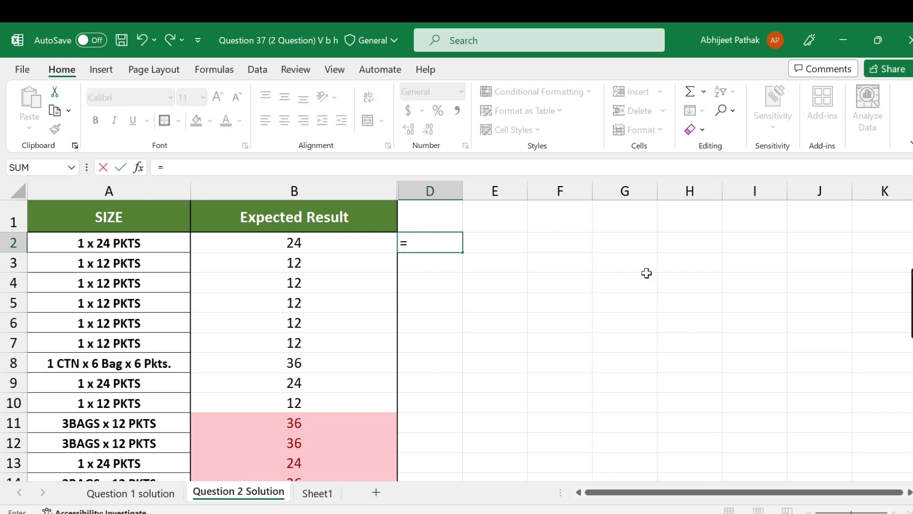
{"action": "type", "text": "SUB"}
{"action": "key", "text": "Tab"}
{"action": "key", "text": "Left"}
{"action": "key", "text": "Left"}
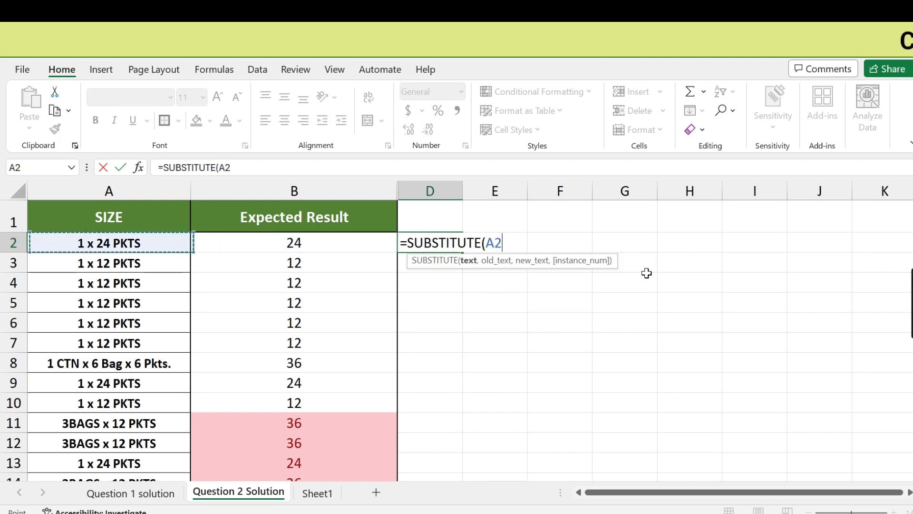
{"action": "type", "text": ","}
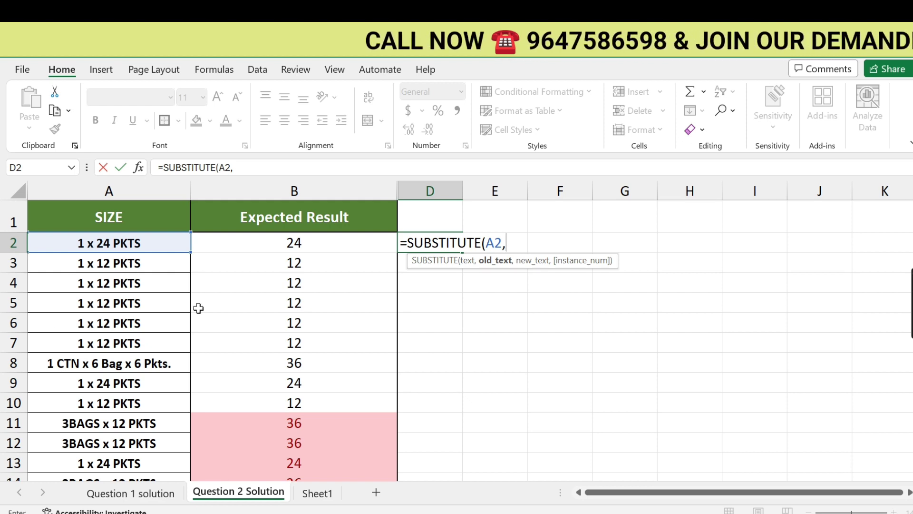
{"action": "type", "text": "\"PKTS"}
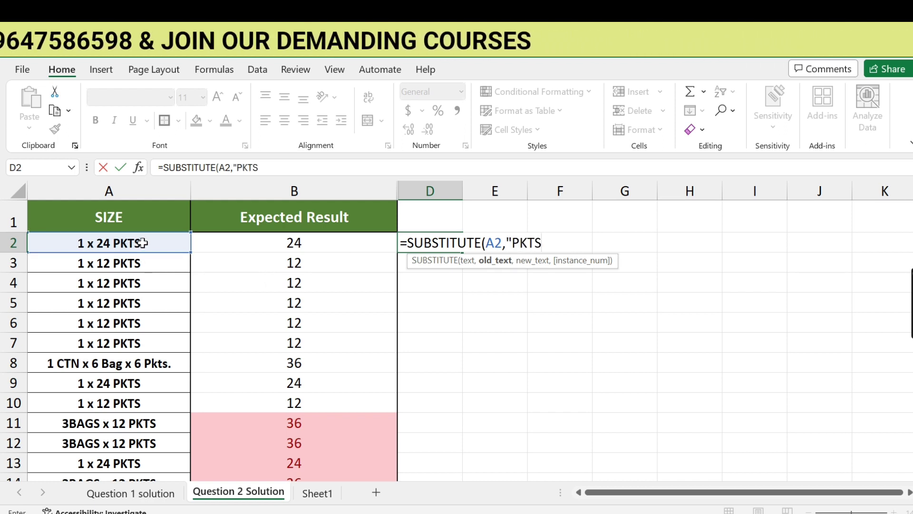
{"action": "type", "text": "\",\"\")"}
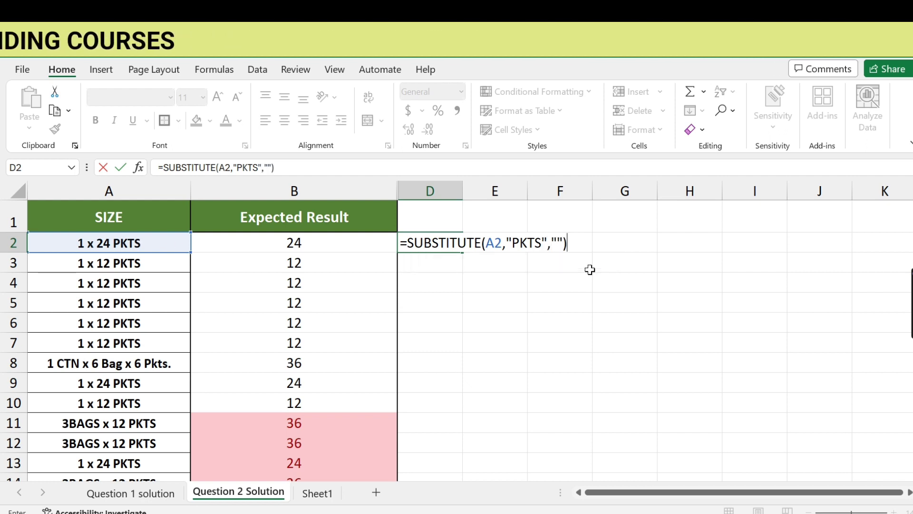
{"action": "key", "text": "Return"}
{"action": "key", "text": "Up"}
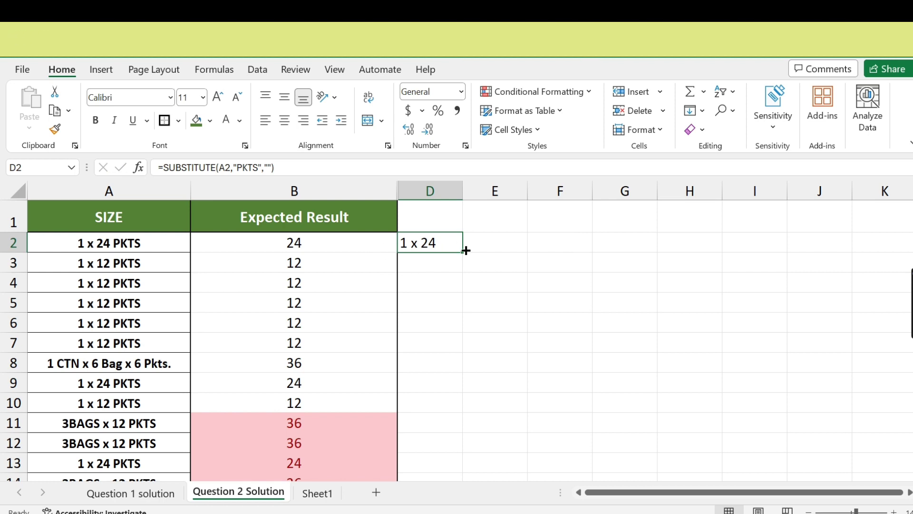
{"action": "left_click_drag", "start_coordinate": [461, 251], "coordinate": [451, 375]}
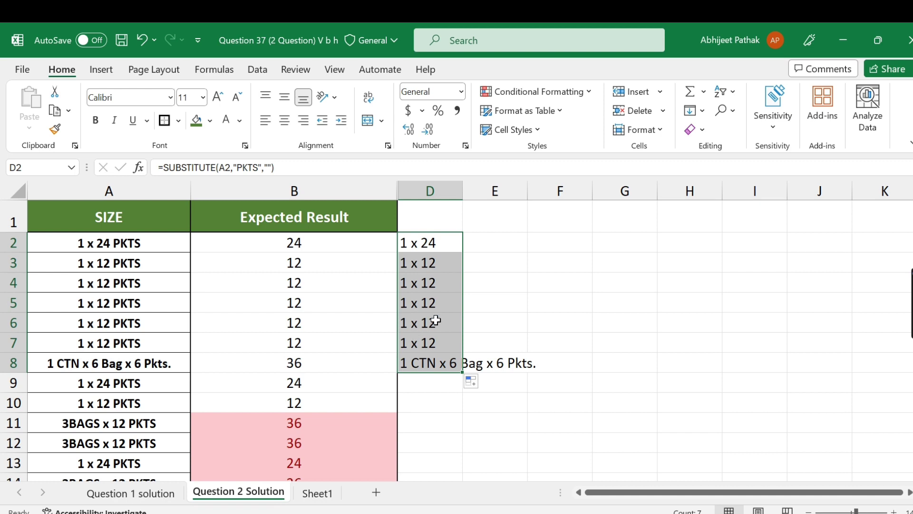
- Undo the fill-down to D3:D8 and reselect D2's formula for editing
{"action": "key", "text": "ctrl+z"}
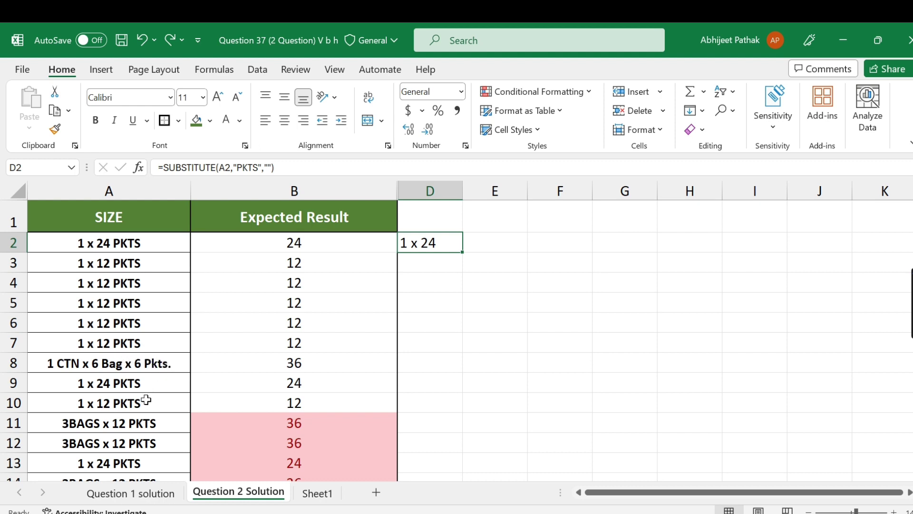
{"action": "scroll", "coordinate": [148, 403], "scroll_direction": "down", "scroll_amount": 2}
{"action": "scroll", "coordinate": [149, 404], "scroll_direction": "down", "scroll_amount": 3}
{"action": "scroll", "coordinate": [147, 362], "scroll_direction": "up", "scroll_amount": 5}
{"action": "left_click", "coordinate": [434, 188]}
{"action": "left_click", "coordinate": [428, 242]}
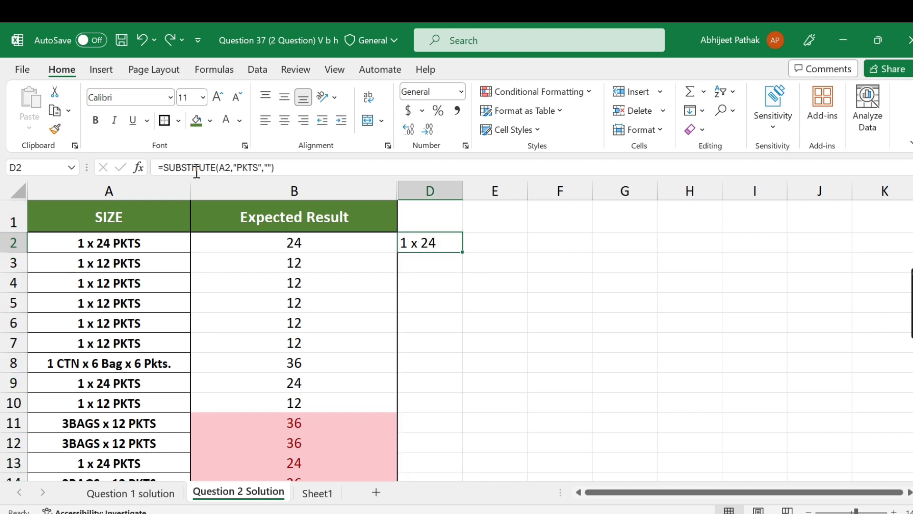
{"action": "left_click", "coordinate": [163, 164]}
{"action": "key", "text": "Escape"}
- Nest a second SUBSTITUTE in D2 removing "CTN", test-fill to D8, then undo the fill
{"action": "left_click", "coordinate": [163, 167]}
{"action": "type", "text": "SUBN"}
{"action": "key", "text": "BackSpace"}
{"action": "key", "text": "Tab"}
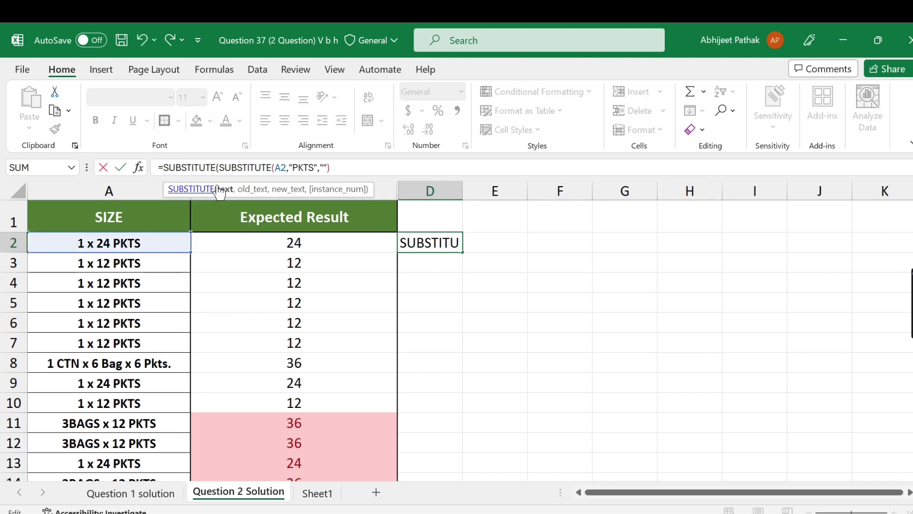
{"action": "left_click_drag", "start_coordinate": [219, 167], "coordinate": [343, 162]}
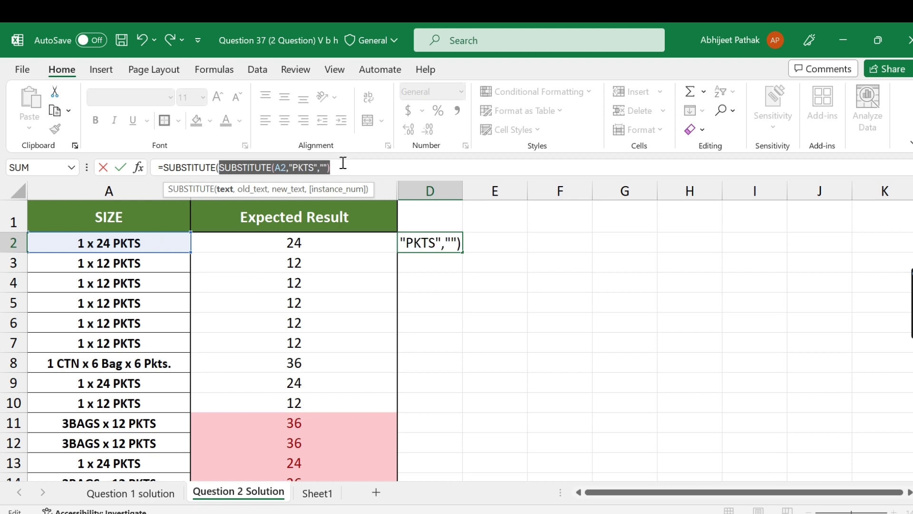
{"action": "left_click", "coordinate": [343, 162]}
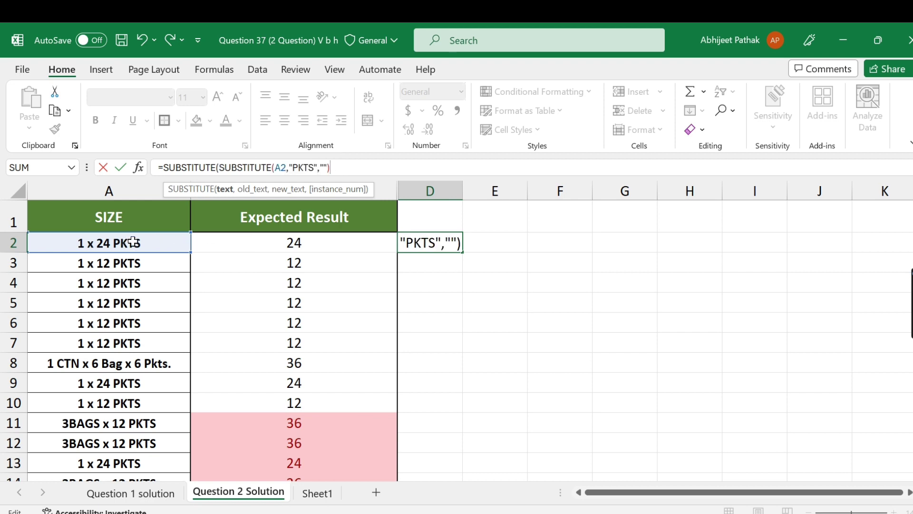
{"action": "type", "text": ","}
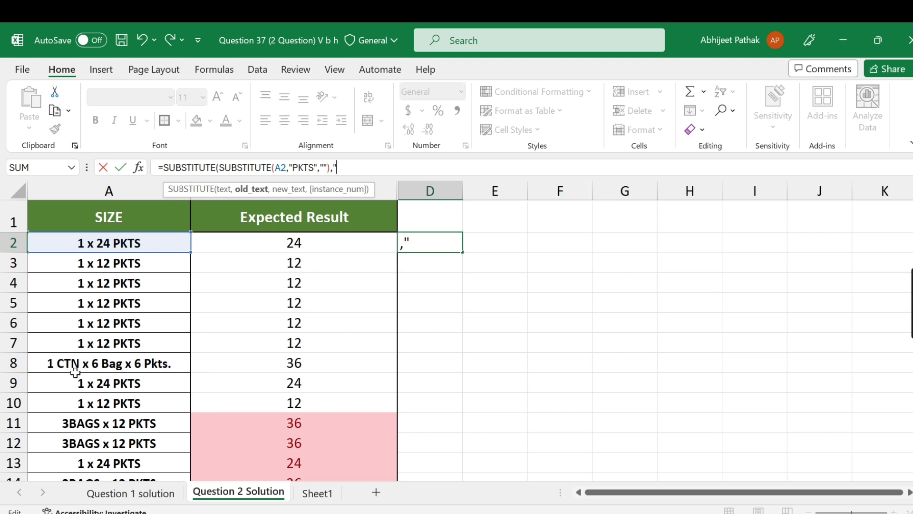
{"action": "type", "text": "N"}
{"action": "type", "text": ","}
{"action": "type", "text": ")"}
{"action": "key", "text": "ctrl+Return"}
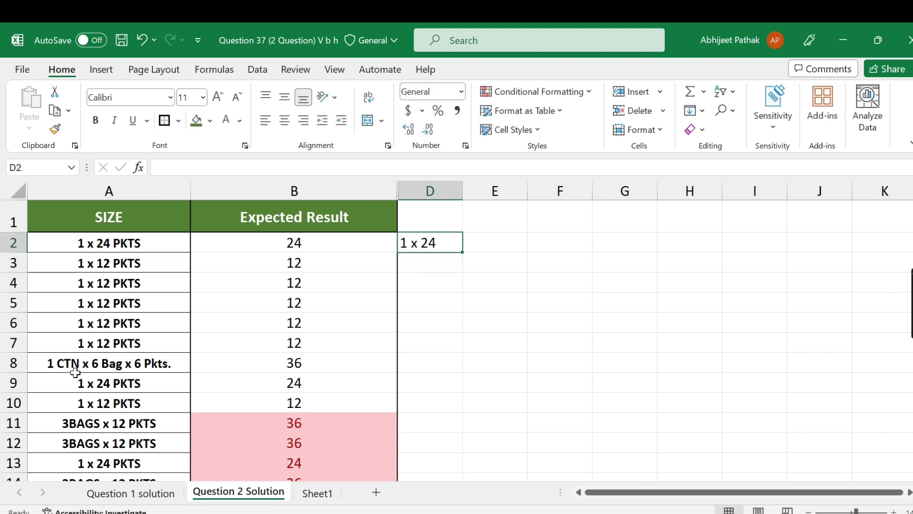
{"action": "left_click_drag", "start_coordinate": [466, 251], "coordinate": [460, 373]}
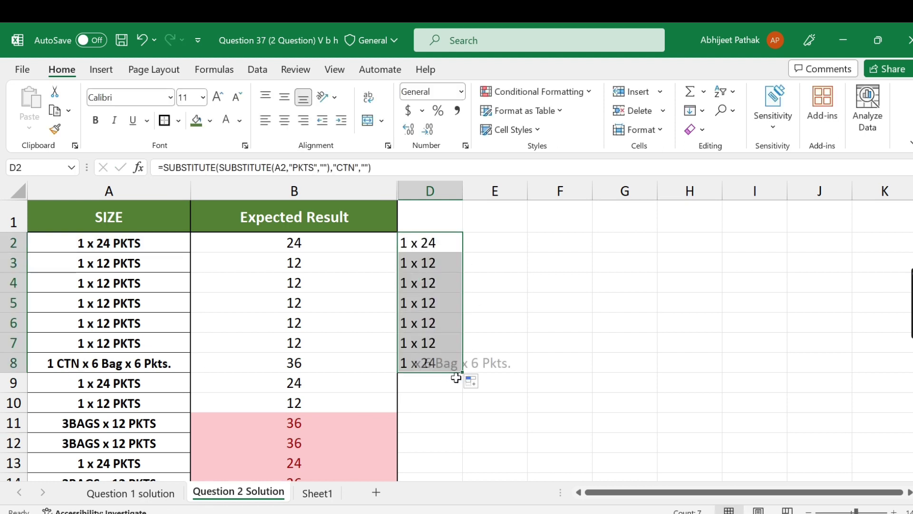
{"action": "left_click", "coordinate": [433, 369]}
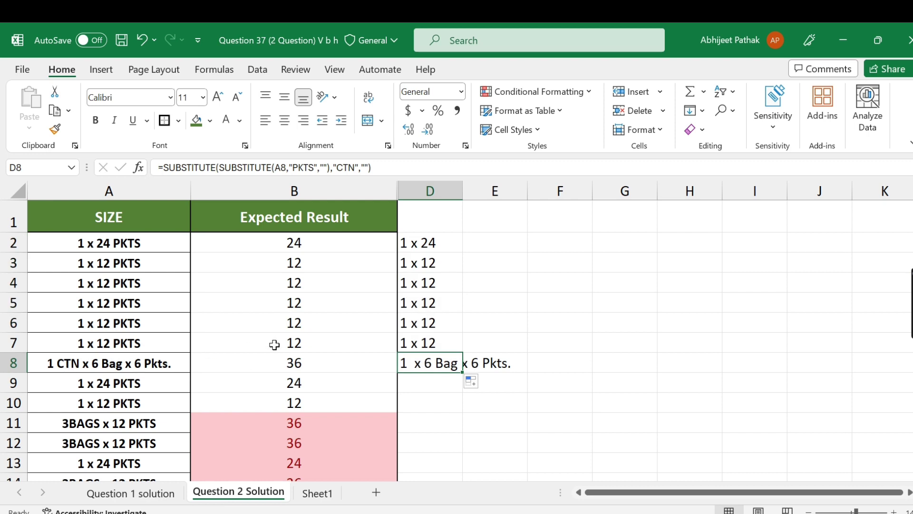
{"action": "key", "text": "ctrl+z"}
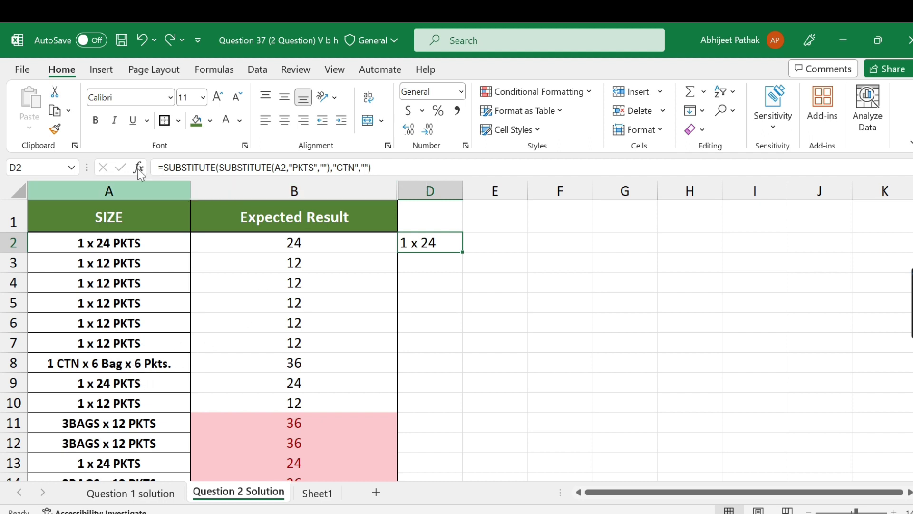
- Wrap D2's formula in an outer SUBSTITUTE that also strips "Pkts."
{"action": "left_click", "coordinate": [161, 166]}
{"action": "type", "text": "S"}
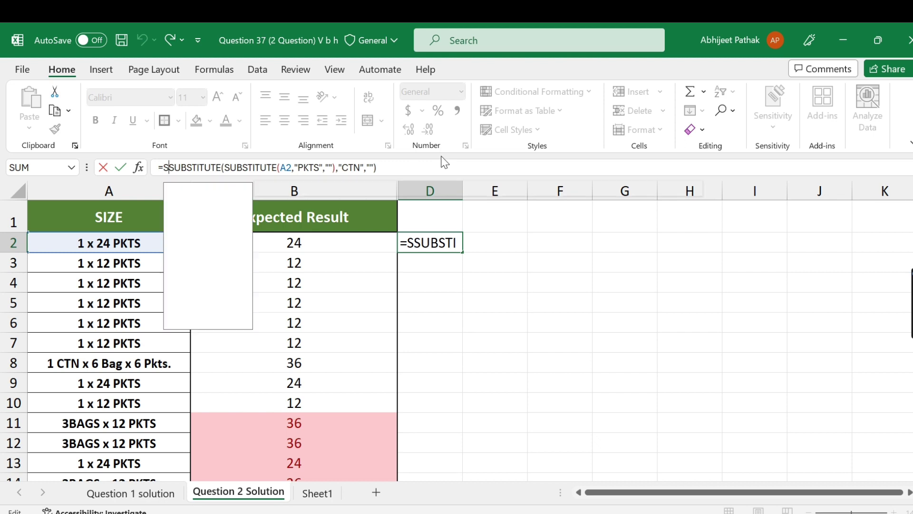
{"action": "key", "text": "Tab"}
{"action": "left_click", "coordinate": [487, 165]}
{"action": "type", "text": ",\"Pkt"}
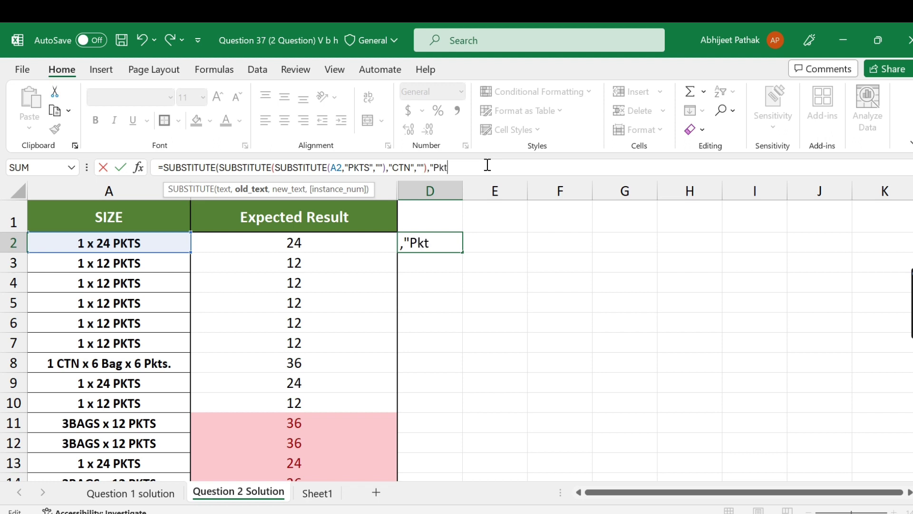
{"action": "type", "text": "s.\","}
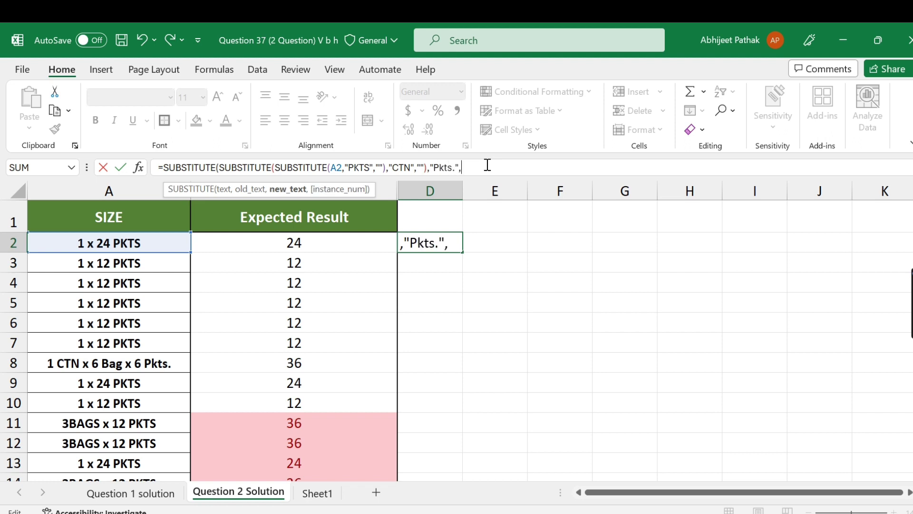
{"action": "type", "text": ")"}
{"action": "key", "text": "Return"}
- Test-fill the D2 formula down to D8, then undo the fill
{"action": "key", "text": "Up"}
{"action": "left_click_drag", "start_coordinate": [464, 255], "coordinate": [461, 372]}
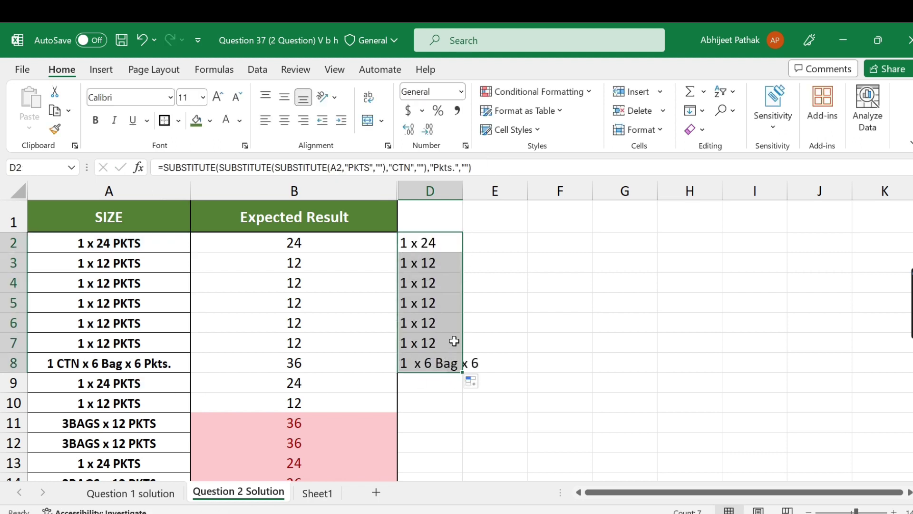
{"action": "key", "text": "ctrl+z"}
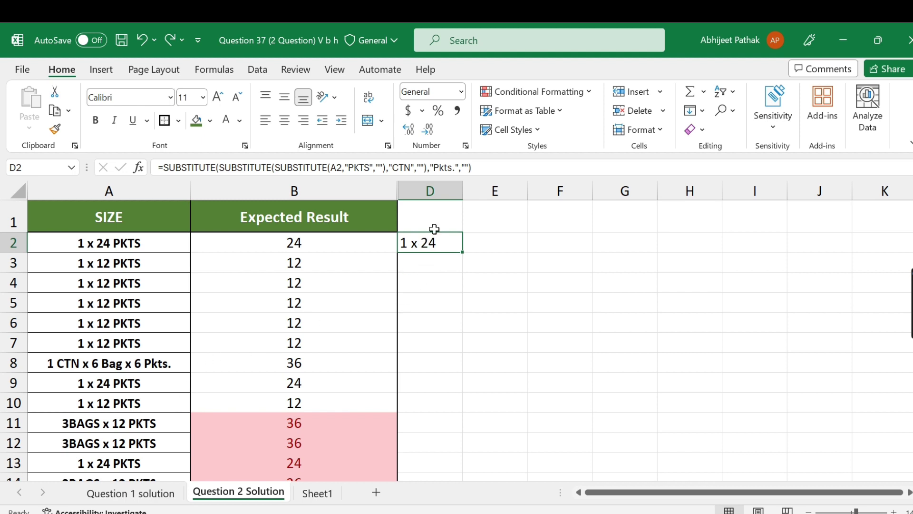
- Delete practice column D and review Value results such as "1 24" and "1 6 6"
{"action": "right_click", "coordinate": [440, 191]}
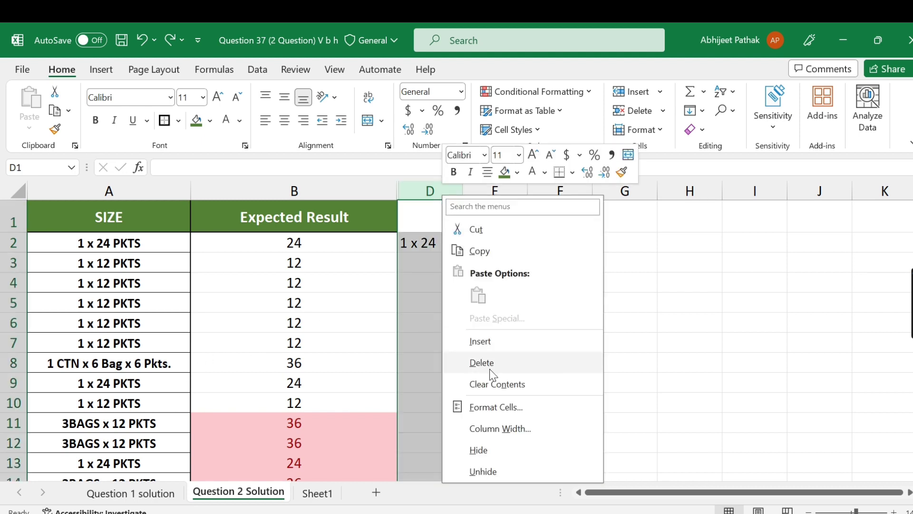
{"action": "left_click", "coordinate": [478, 362]}
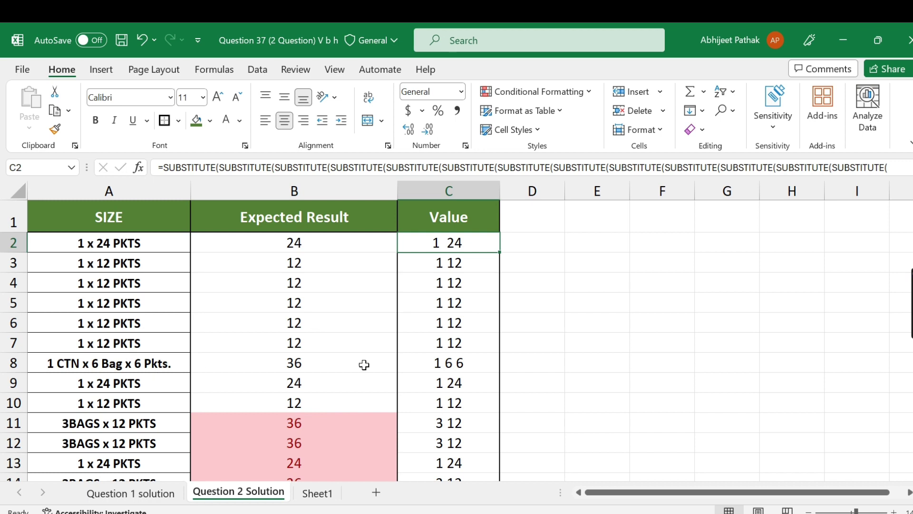
{"action": "scroll", "coordinate": [428, 385], "scroll_direction": "down", "scroll_amount": 4}
{"action": "scroll", "coordinate": [475, 407], "scroll_direction": "down", "scroll_amount": 2}
{"action": "scroll", "coordinate": [381, 404], "scroll_direction": "down", "scroll_amount": 3}
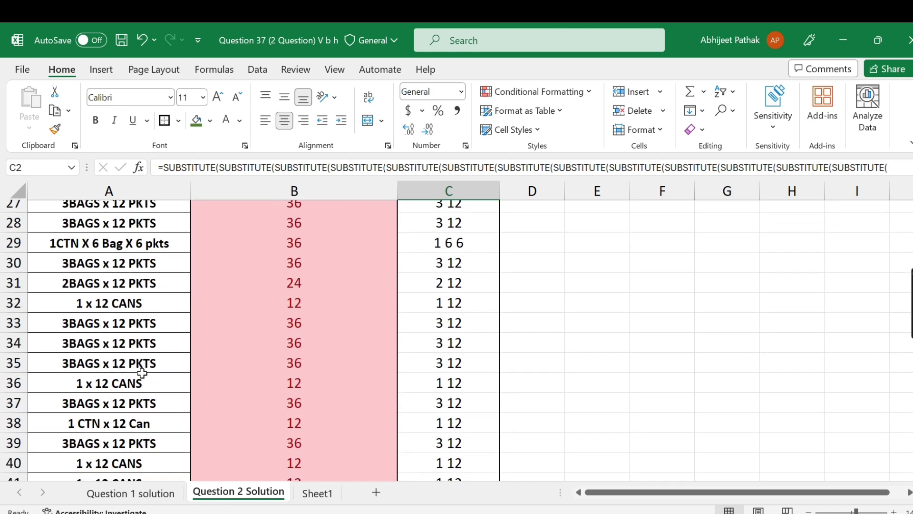
{"action": "scroll", "coordinate": [418, 398], "scroll_direction": "down", "scroll_amount": 2}
{"action": "scroll", "coordinate": [476, 390], "scroll_direction": "down", "scroll_amount": 3}
{"action": "scroll", "coordinate": [462, 405], "scroll_direction": "down", "scroll_amount": 3}
{"action": "scroll", "coordinate": [463, 405], "scroll_direction": "down", "scroll_amount": 3}
{"action": "scroll", "coordinate": [464, 407], "scroll_direction": "down", "scroll_amount": 4}
{"action": "scroll", "coordinate": [464, 408], "scroll_direction": "up", "scroll_amount": 10}
{"action": "scroll", "coordinate": [474, 386], "scroll_direction": "up", "scroll_amount": 14}
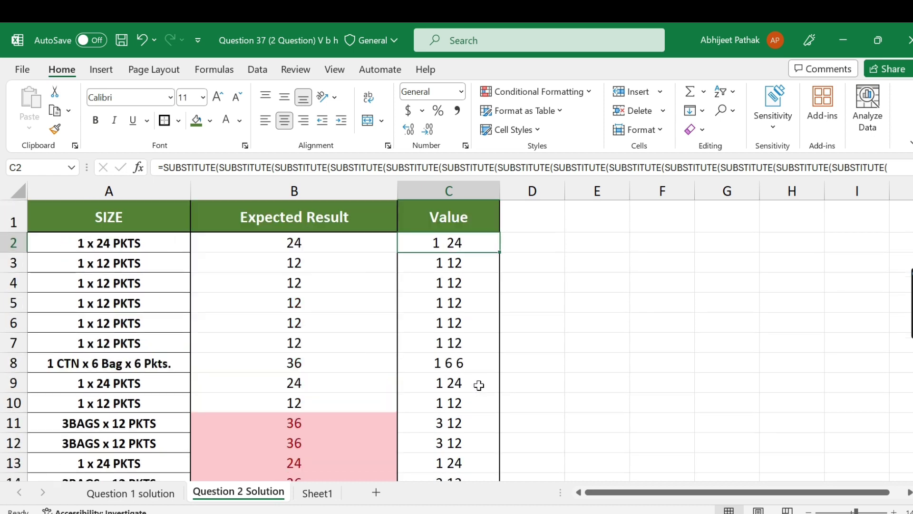
{"action": "left_click", "coordinate": [354, 171]}
- Wrap C2's Value formula in TRIM to collapse extra spaces
{"action": "type", "text": "trim"}
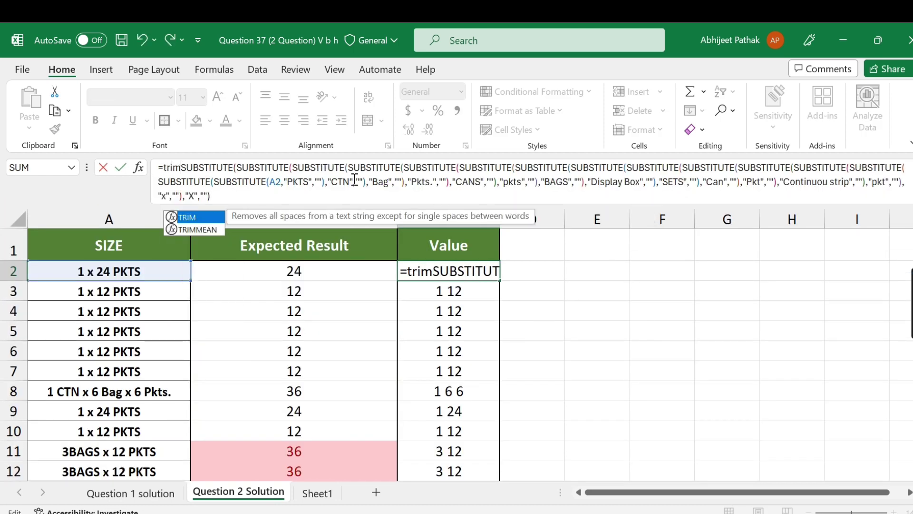
{"action": "key", "text": "Tab"}
{"action": "type", "text": ")"}
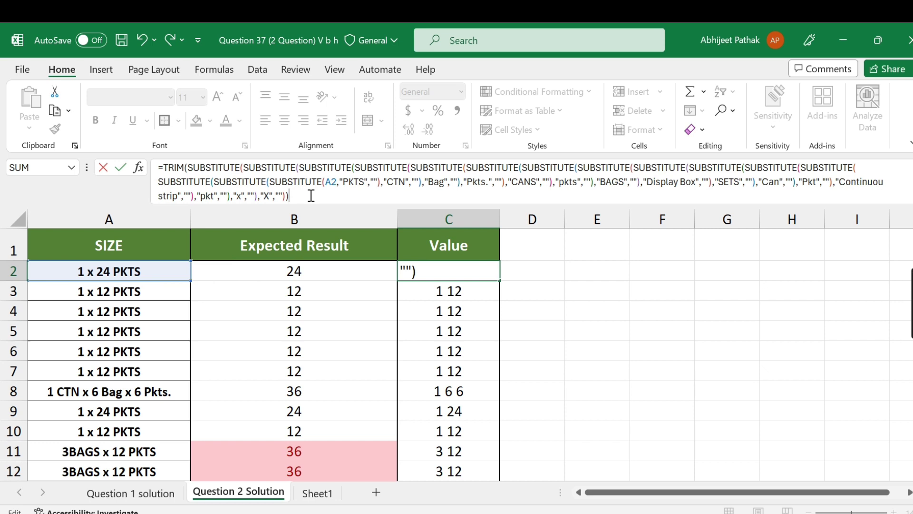
{"action": "key", "text": "ctrl+Return"}
- Fill the TRIM formula down to row 92, giving results like "1 18 12", and return to C2
{"action": "double_click", "coordinate": [502, 282]}
{"action": "scroll", "coordinate": [457, 447], "scroll_direction": "down", "scroll_amount": 20}
{"action": "scroll", "coordinate": [457, 447], "scroll_direction": "down", "scroll_amount": 3}
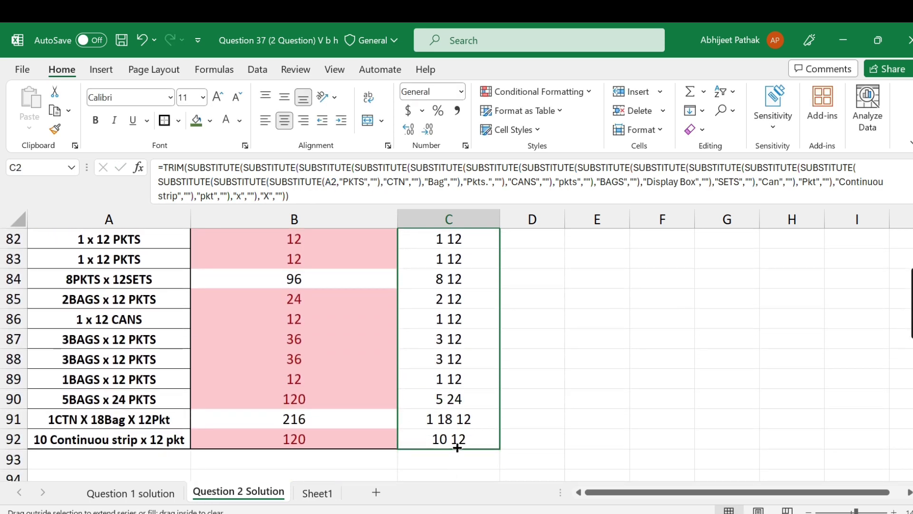
{"action": "left_click", "coordinate": [466, 338]}
{"action": "key", "text": "ctrl+Up"}
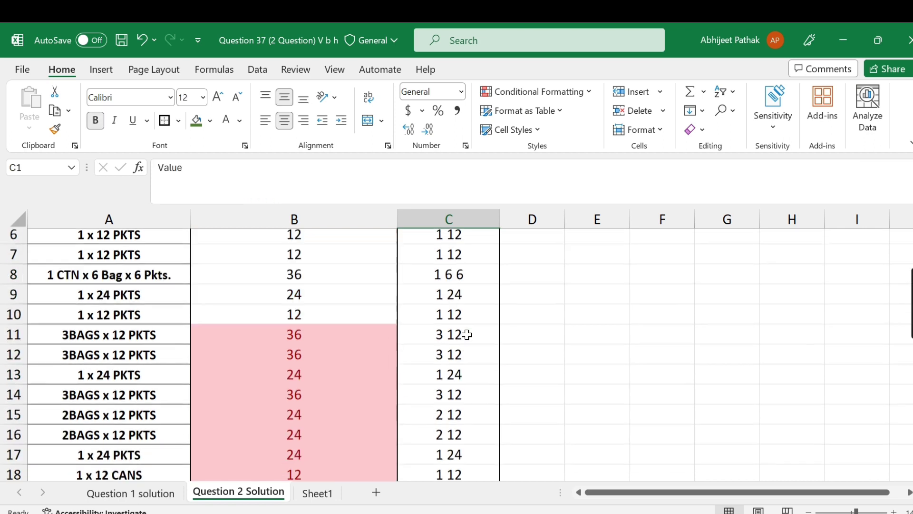
{"action": "key", "text": "Down"}
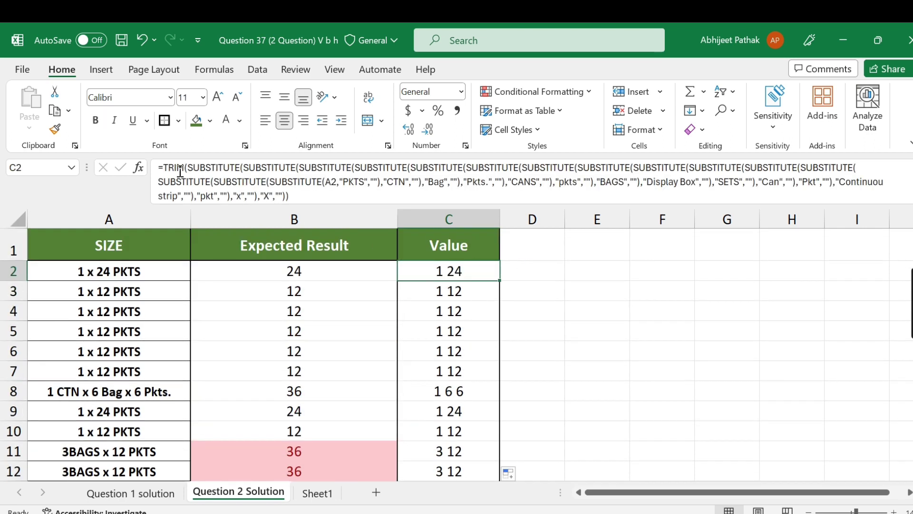
- Wrap C2's formula in TEXTSPLIT using a space " " as the delimiter
{"action": "left_click", "coordinate": [162, 167]}
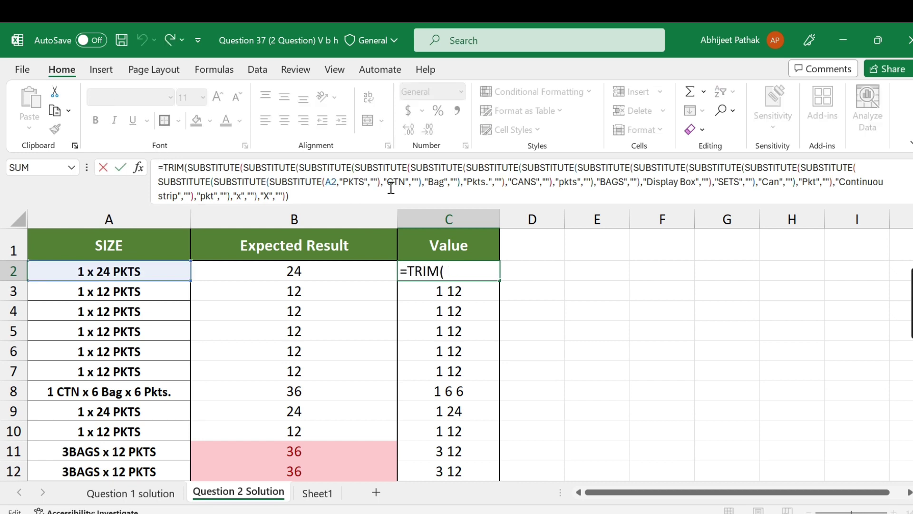
{"action": "type", "text": "tex"}
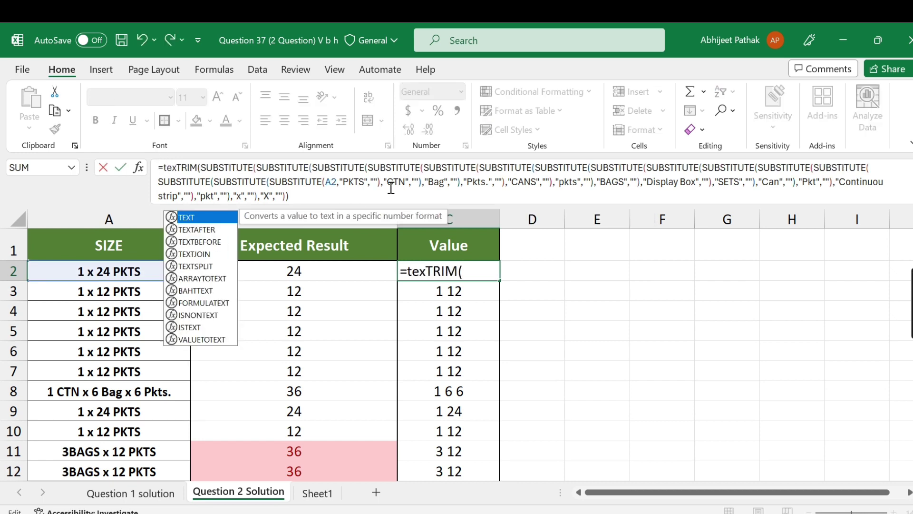
{"action": "type", "text": "tsp"}
{"action": "key", "text": "Tab"}
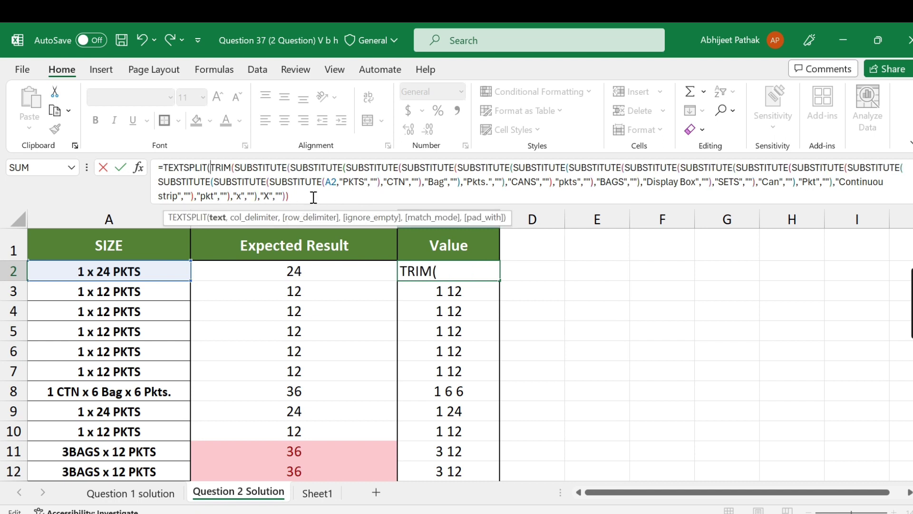
{"action": "left_click", "coordinate": [285, 199]}
{"action": "type", "text": ","}
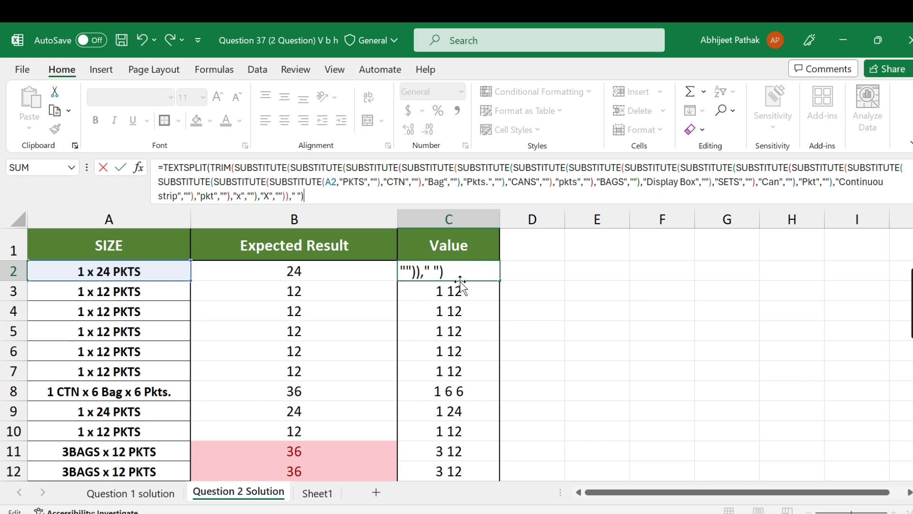
{"action": "key", "text": "Return"}
- Copy the TEXTSPLIT formula from C2 into C3:C92 and check the column's top and bottom
{"action": "key", "text": "Up"}
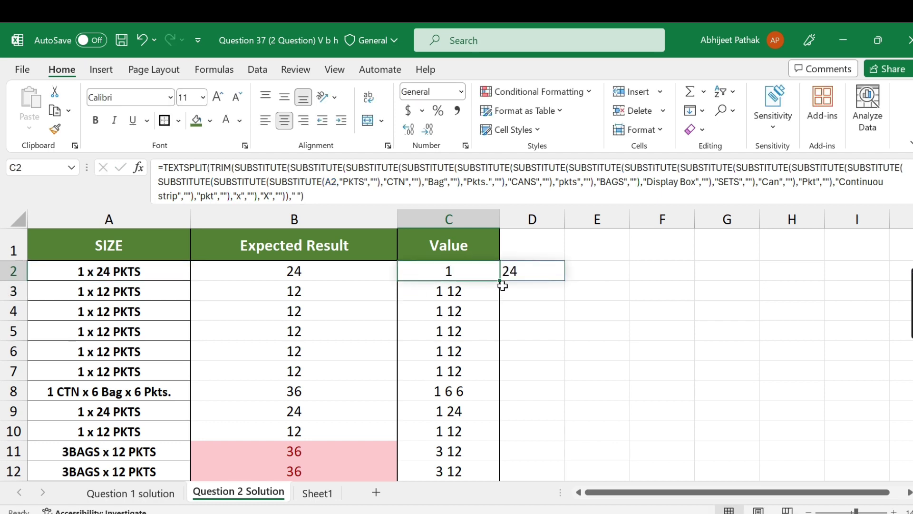
{"action": "key", "text": "ctrl+c"}
{"action": "key", "text": "Down"}
{"action": "key", "text": "ctrl+shift+Down"}
{"action": "key", "text": "ctrl+v"}
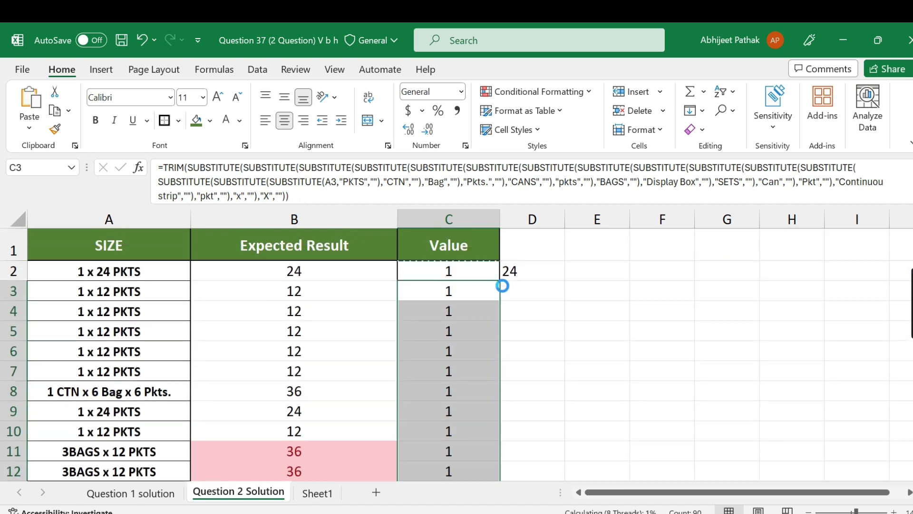
{"action": "key", "text": "Down"}
{"action": "key", "text": "Down"}
{"action": "key", "text": "Down"}
{"action": "key", "text": "ctrl+Down"}
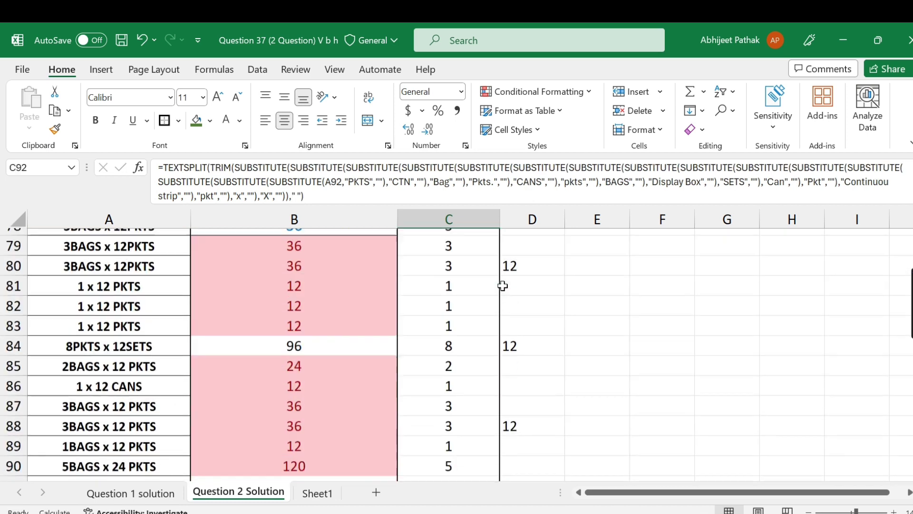
{"action": "key", "text": "ctrl+Up"}
{"action": "key", "text": "Down"}
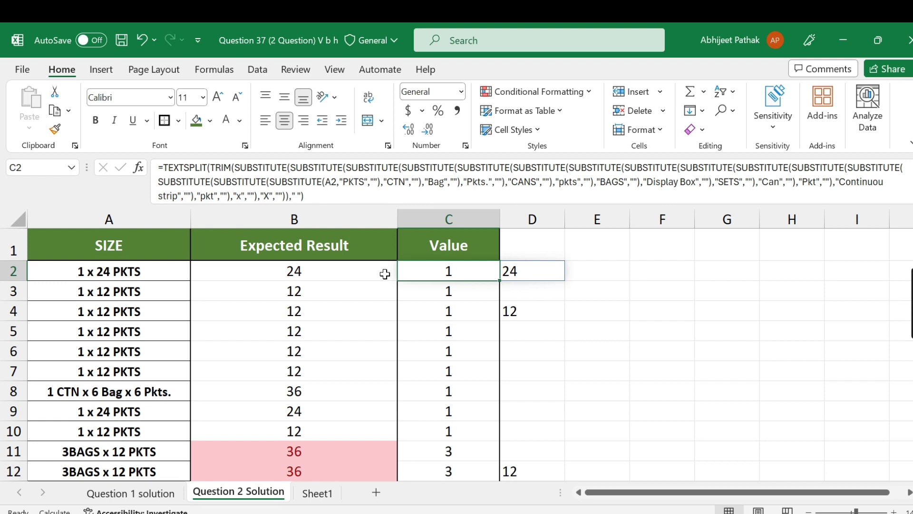
{"action": "left_click", "coordinate": [164, 168]}
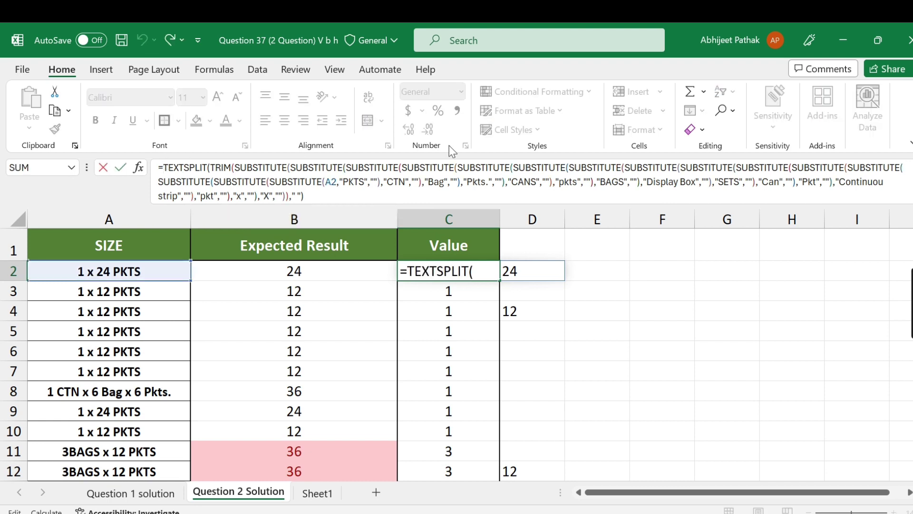
- Try wrapping C2 in PRODUCT, then undo it after it returns 0
{"action": "type", "text": "prod"}
{"action": "key", "text": "Tab"}
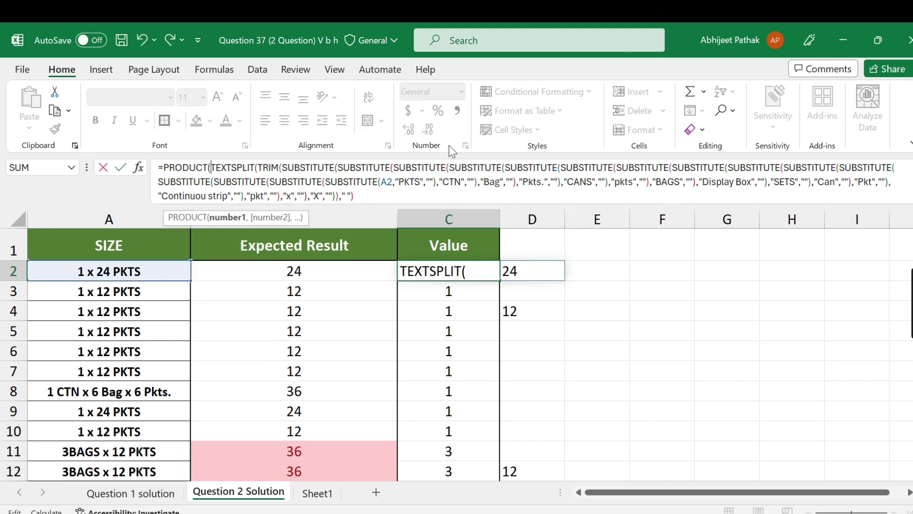
{"action": "left_click", "coordinate": [392, 201]}
{"action": "type", "text": ")"}
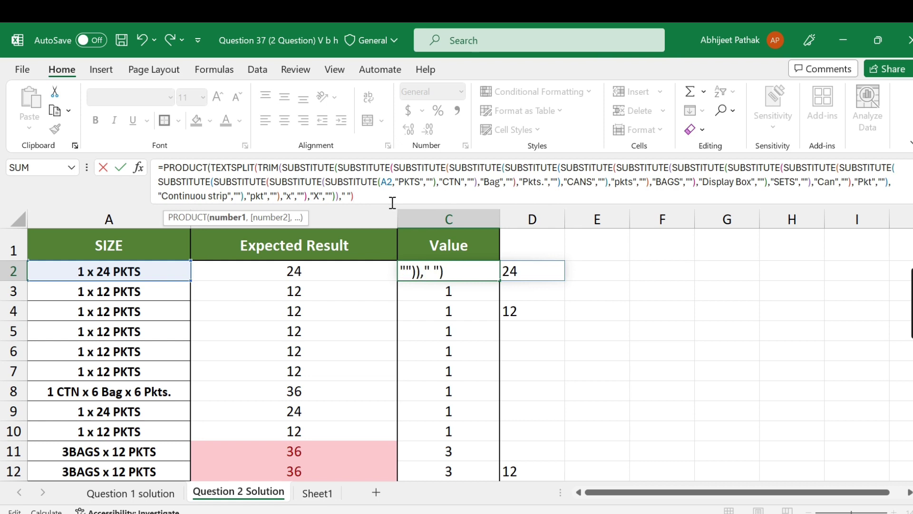
{"action": "key", "text": "Return"}
{"action": "key", "text": "Up"}
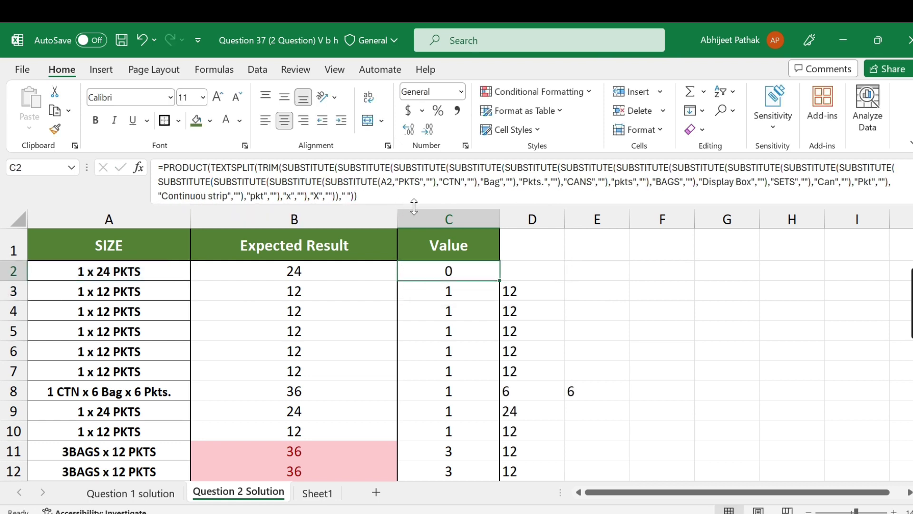
{"action": "key", "text": "ctrl+z"}
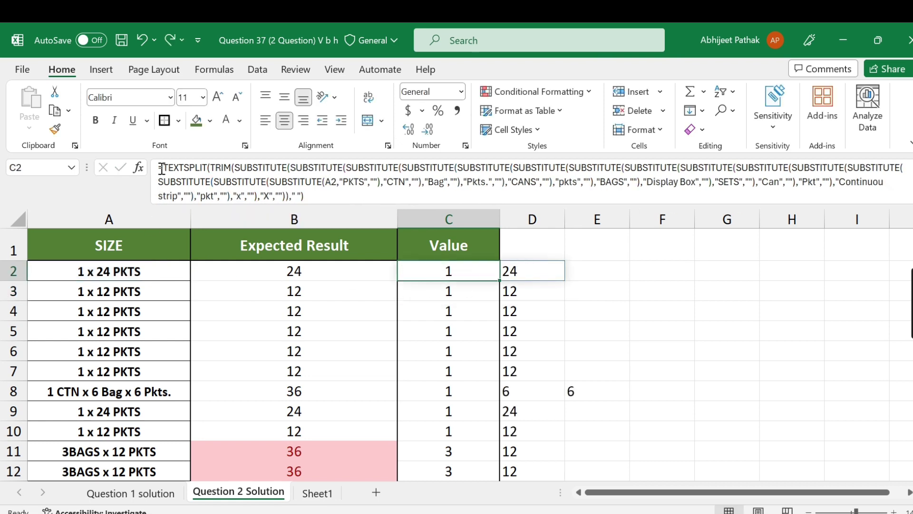
- Wrap C2's TEXTSPLIT formula in VALUE so 1 and 24 become numbers
{"action": "left_click", "coordinate": [160, 168]}
{"action": "type", "text": "valu"}
{"action": "key", "text": "Tab"}
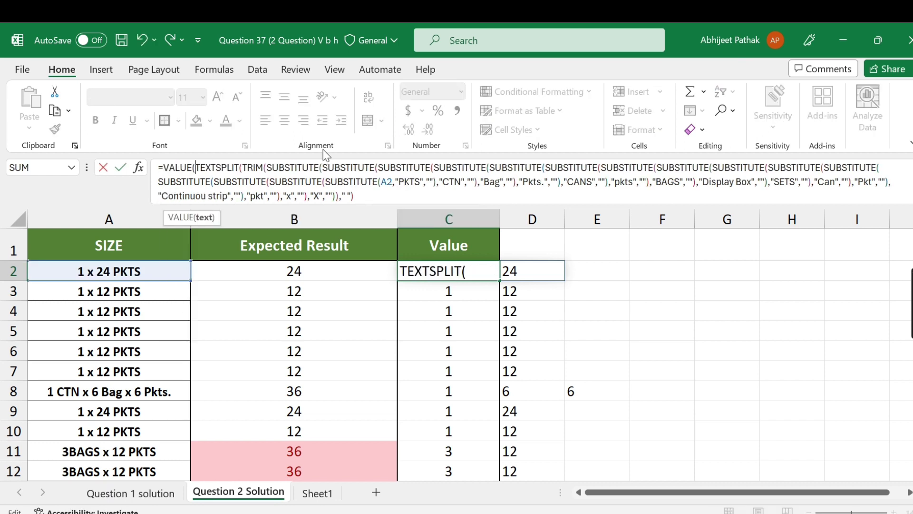
{"action": "left_click", "coordinate": [381, 199]}
{"action": "key", "text": "Return"}
{"action": "key", "text": "Up"}
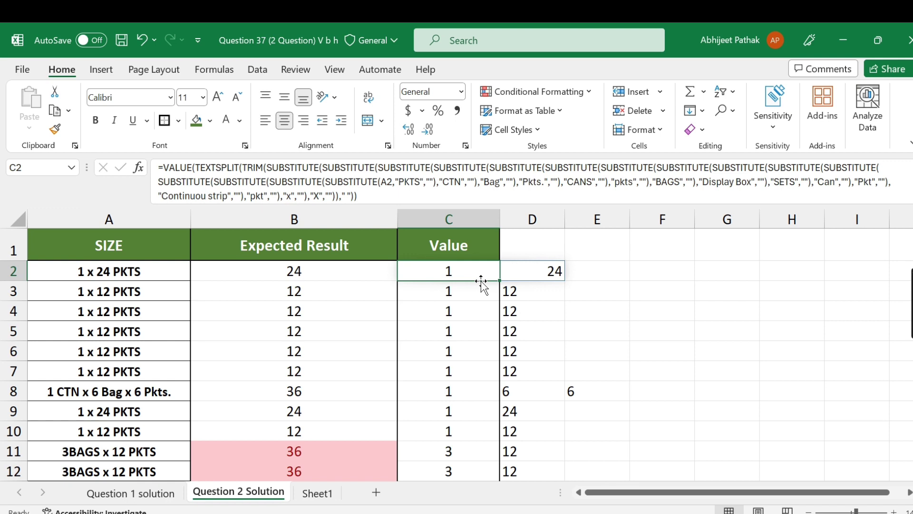
- Wrap C2 in PRODUCT to get =PRODUCT(VALUE(TEXTSPLIT(...))), showing 24
{"action": "left_click", "coordinate": [162, 167]}
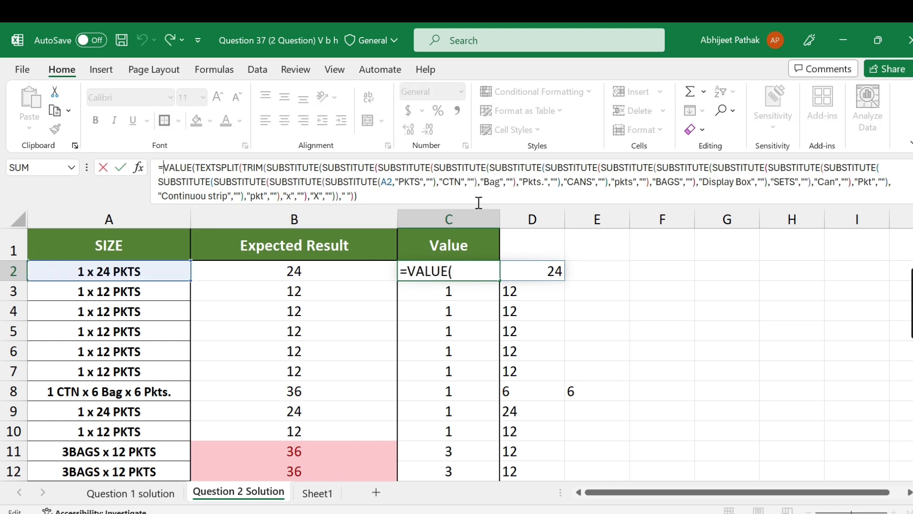
{"action": "type", "text": "pro"}
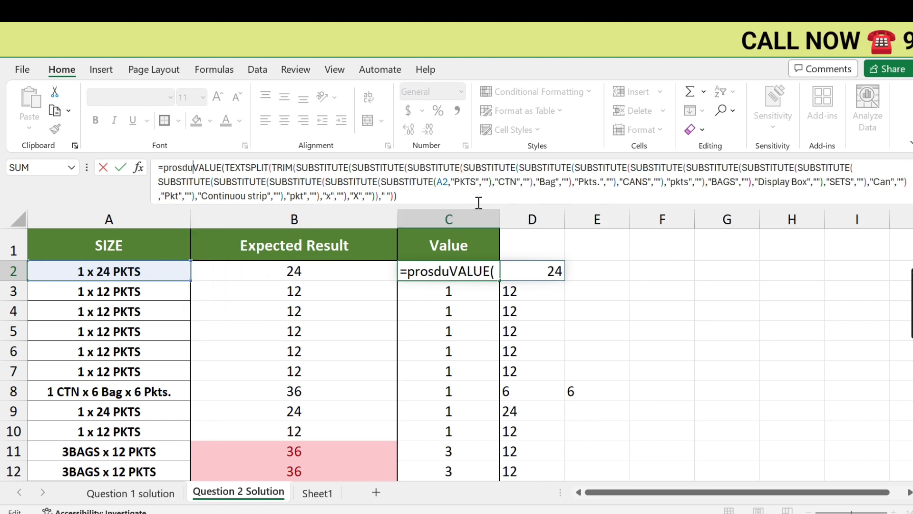
{"action": "type", "text": "du"}
{"action": "key", "text": "Tab"}
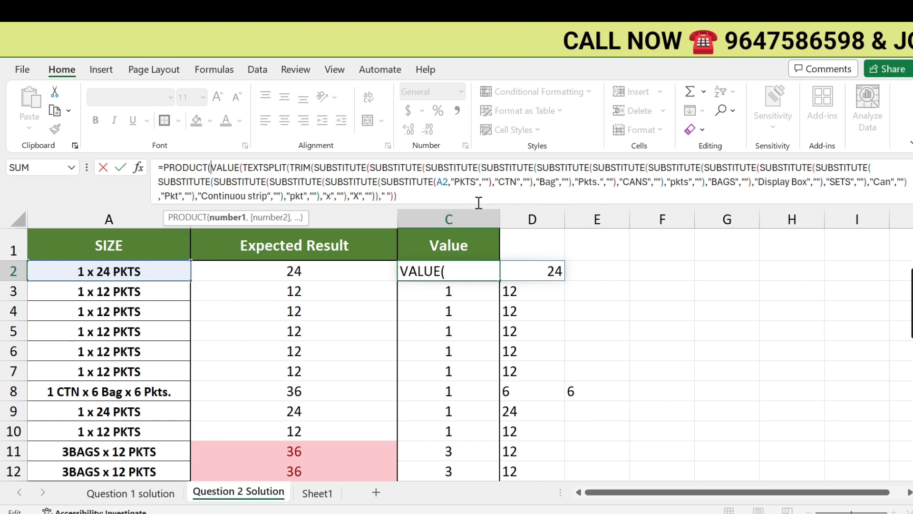
{"action": "left_click", "coordinate": [459, 196]}
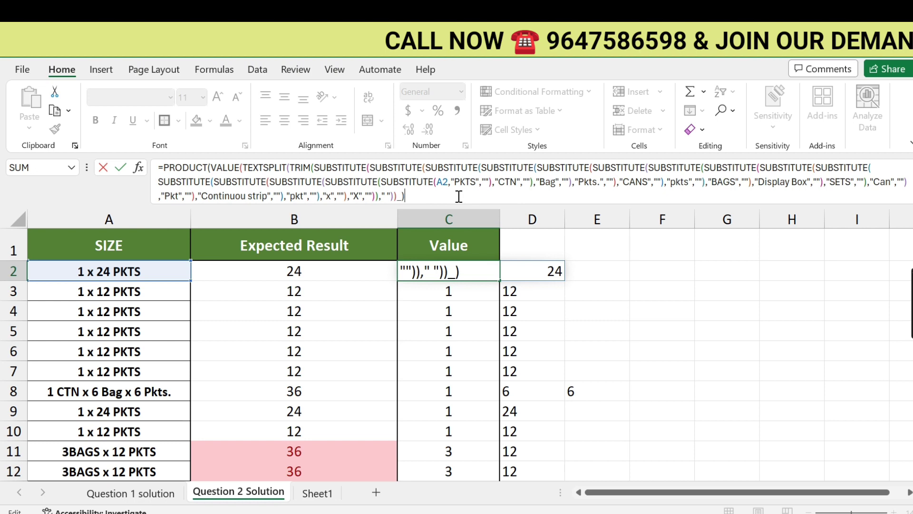
{"action": "key", "text": "Return"}
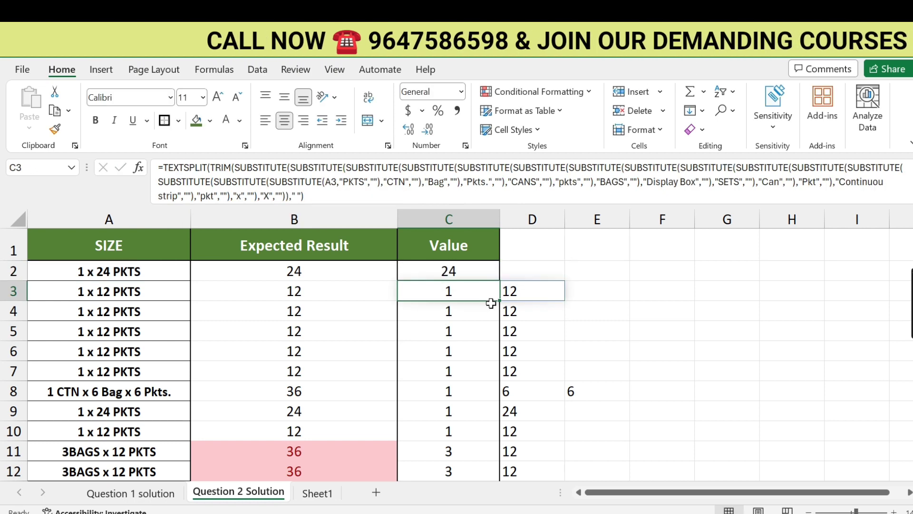
- Fill the PRODUCT formula down to C92, giving totals like 24, 96 and 216
{"action": "left_click", "coordinate": [492, 275]}
{"action": "mouse_move", "coordinate": [500, 280]}
{"action": "left_mouse_down"}
{"action": "mouse_move", "coordinate": [499, 405]}
{"action": "mouse_move", "coordinate": [469, 445]}
{"action": "left_mouse_up"}
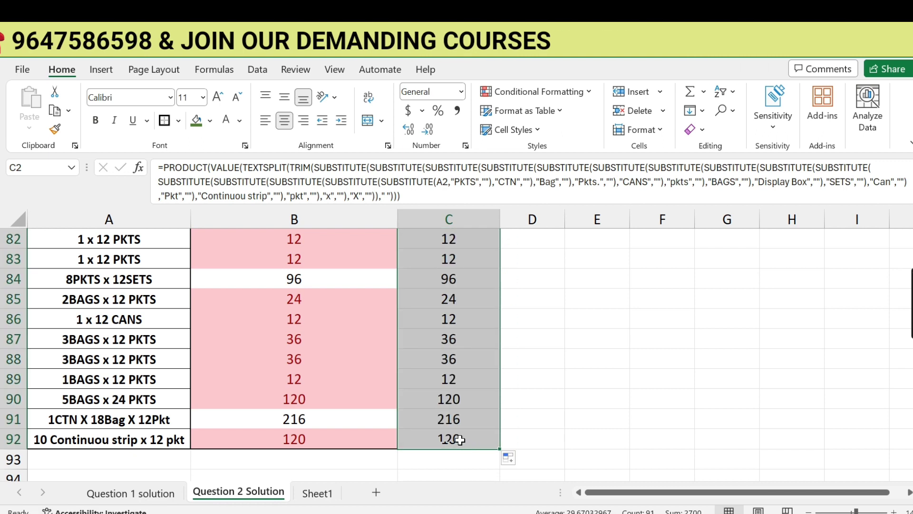
{"action": "left_click", "coordinate": [451, 418]}
{"action": "key", "text": "Up"}
{"action": "key", "text": "Up"}
{"action": "key", "text": "Up"}
{"action": "key", "text": "Up"}
{"action": "key", "text": "Up"}
{"action": "key", "text": "Up"}
{"action": "key", "text": "Up"}
{"action": "key", "text": "Up"}
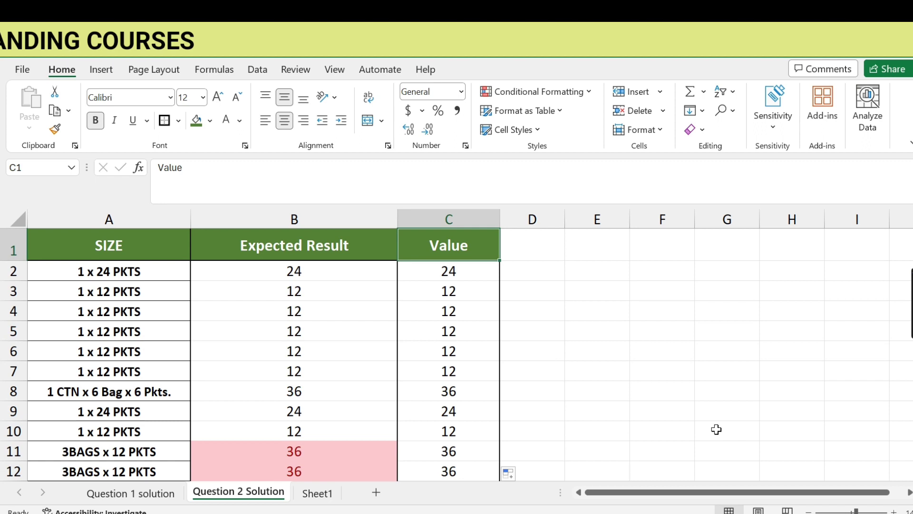
{"action": "key", "text": "Down"}
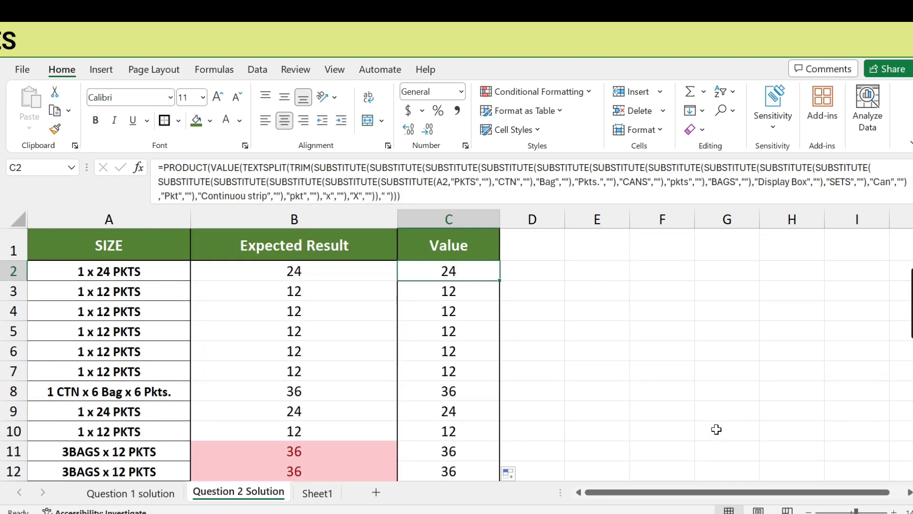
{"action": "key", "text": "Down"}
{"action": "key", "text": "Down"}
{"action": "key", "text": "Down"}
{"action": "key", "text": "Down"}
{"action": "key", "text": "Down"}
{"action": "key", "text": "Down"}
{"action": "key", "text": "Down"}
{"action": "key", "text": "Down"}
{"action": "key", "text": "Down"}
{"action": "key", "text": "Down"}
{"action": "key", "text": "Down"}
{"action": "key", "text": "Down"}
{"action": "key", "text": "Down"}
{"action": "key", "text": "Up"}
{"action": "key", "text": "Up"}
{"action": "key", "text": "Up"}
{"action": "key", "text": "Down"}
{"action": "key", "text": "Down"}
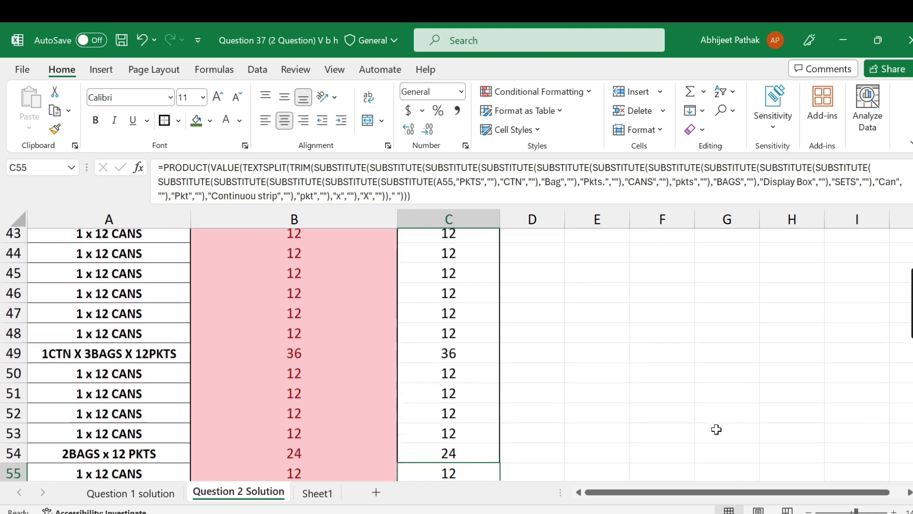
{"action": "key", "text": "Down"}
{"action": "key", "text": "Down"}
{"action": "key", "text": "Down"}
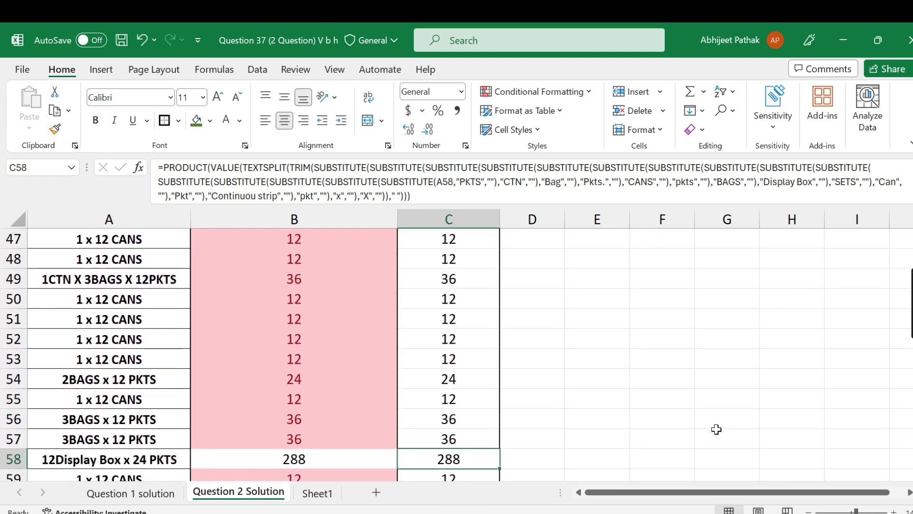
{"action": "key", "text": "ctrl+Up"}
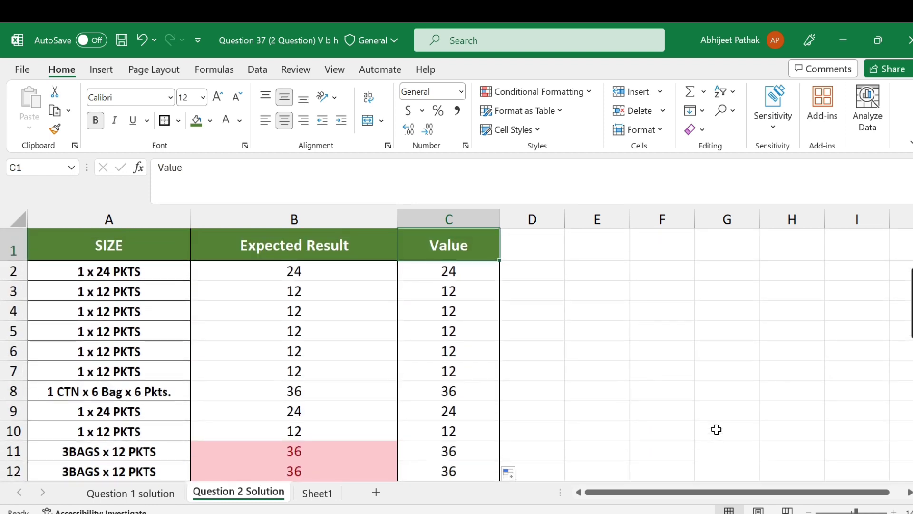
{"action": "key", "text": "Down"}
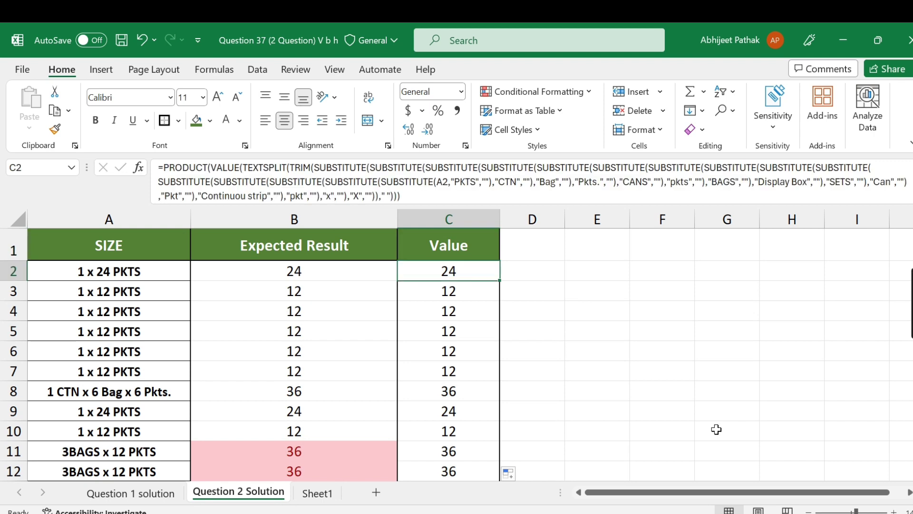